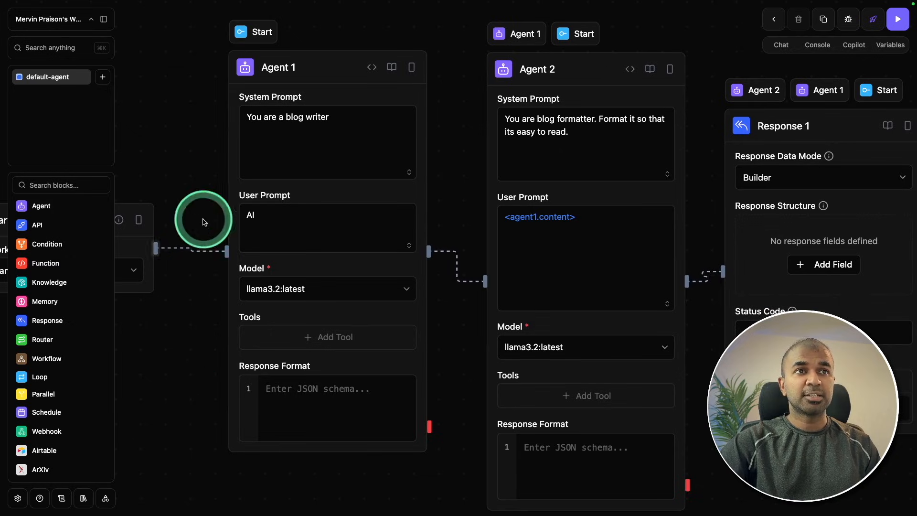
drag(703, 27, 517, 20)
drag(564, 488, 757, 449)
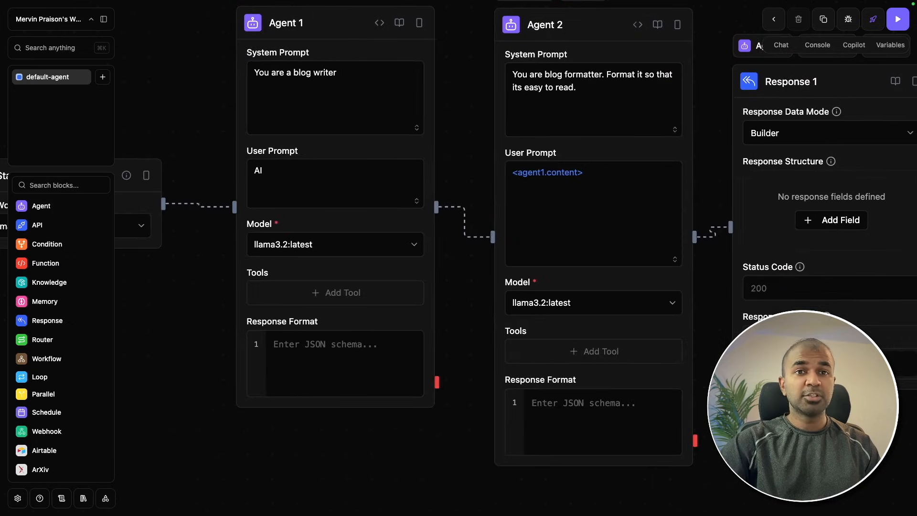
drag(233, 475, 367, 465)
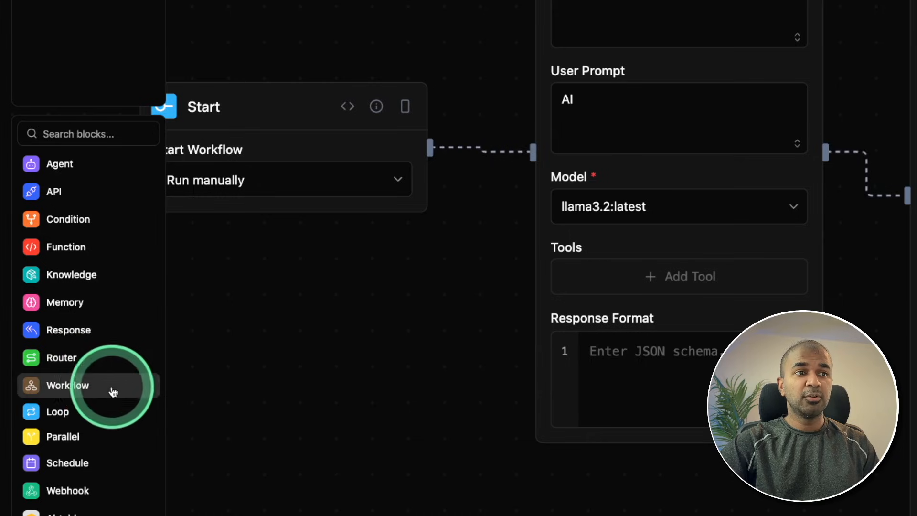
scroll(96, 414, down, 10)
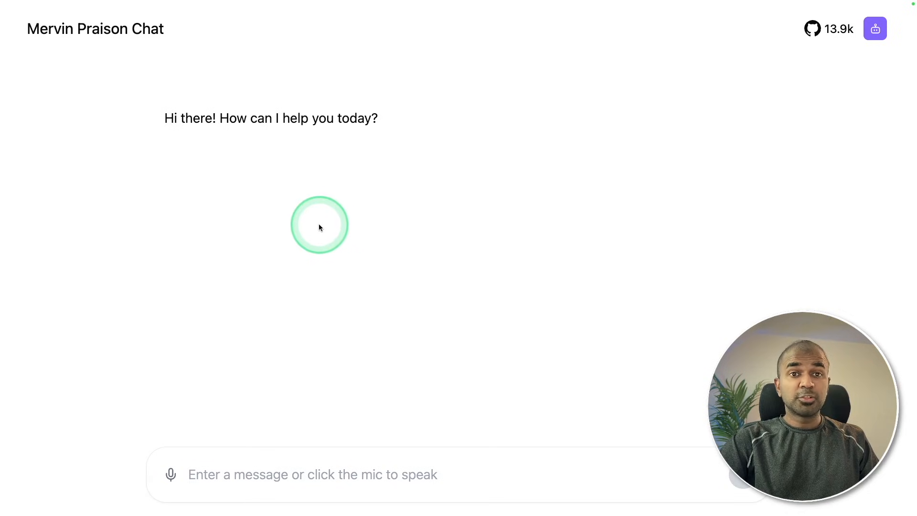
click(252, 472)
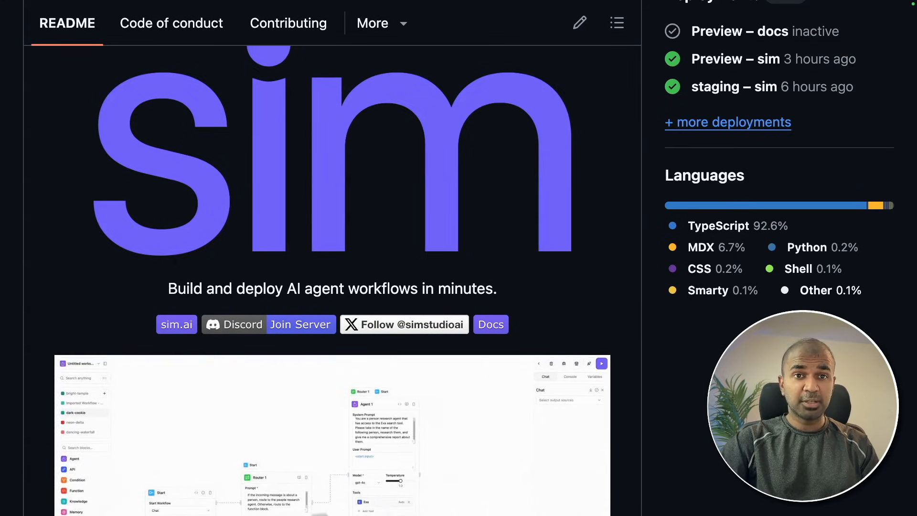
Copy the clone URL of the simstudioai/sim repository on GitHub.
scroll(332, 258, down, 8)
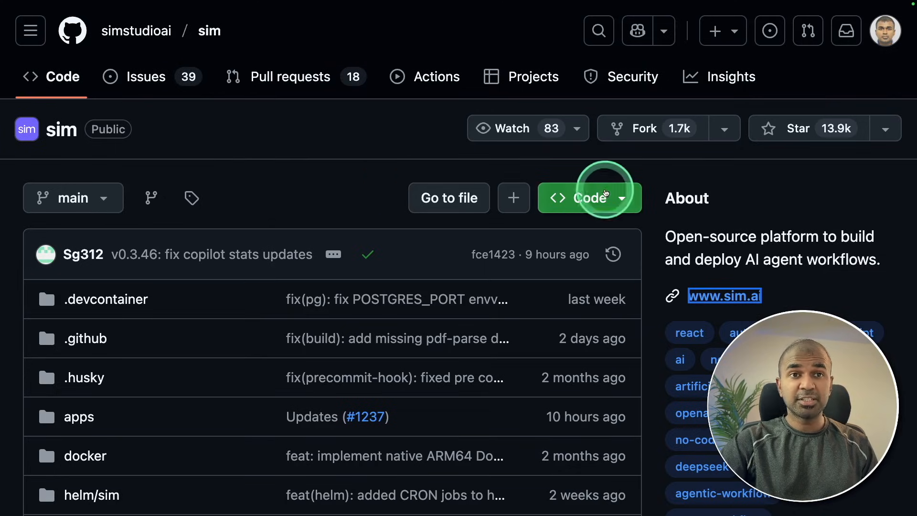
click(598, 195)
click(616, 366)
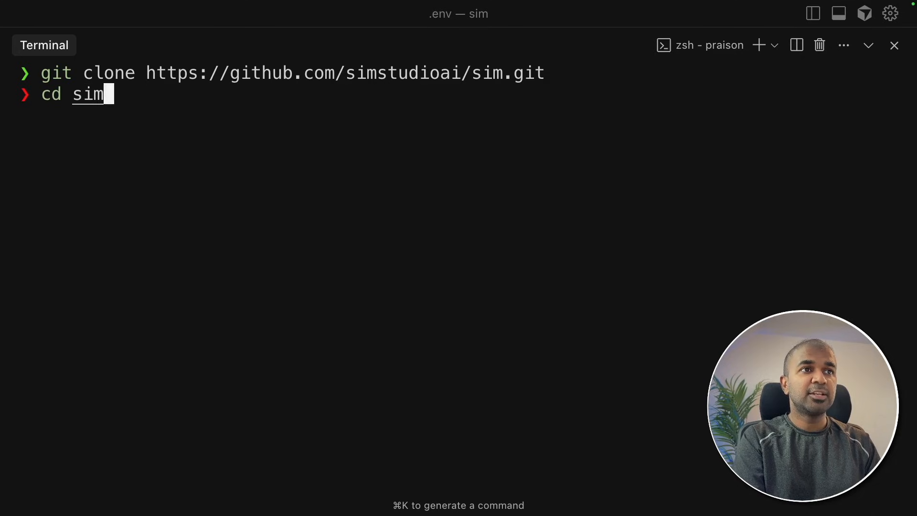
Clear the terminal and open the cloned sim folder in the code editor with the command "code .".
key(ctrl+l)
text(c)
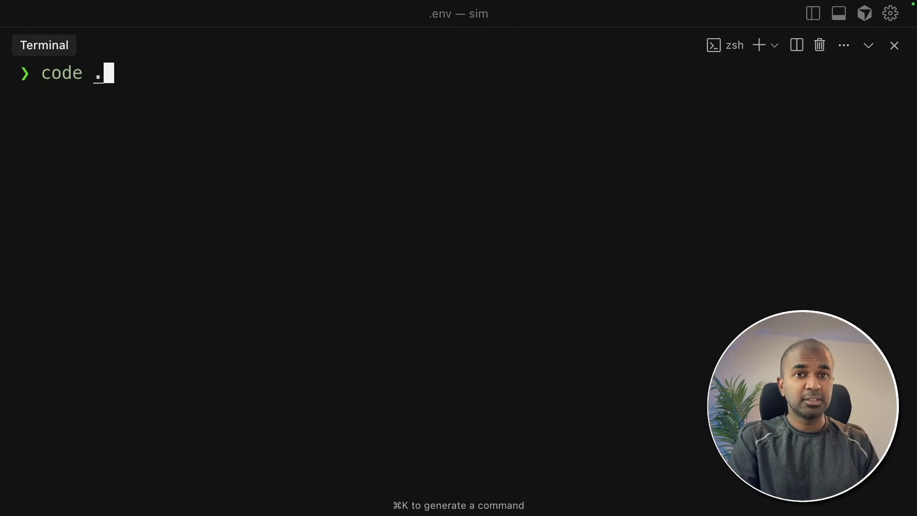
text(ode .)
key(Return)
Expand the apps/sim folder in the project tree and open its .env.example file.
drag(296, 215, 283, 218)
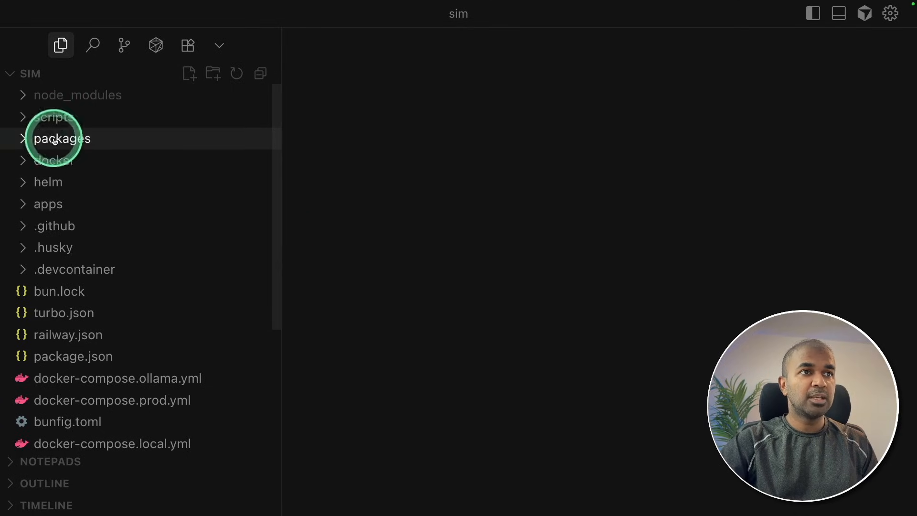
click(41, 205)
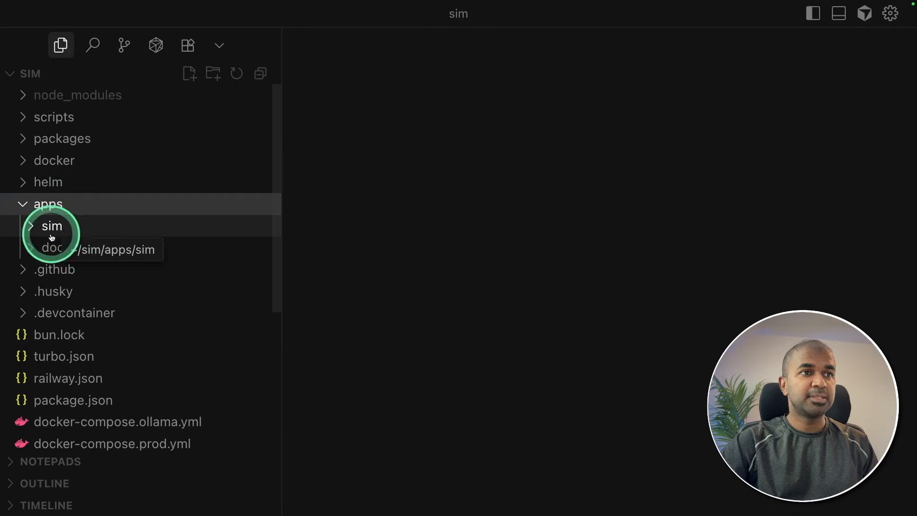
click(44, 234)
scroll(53, 263, down, 3)
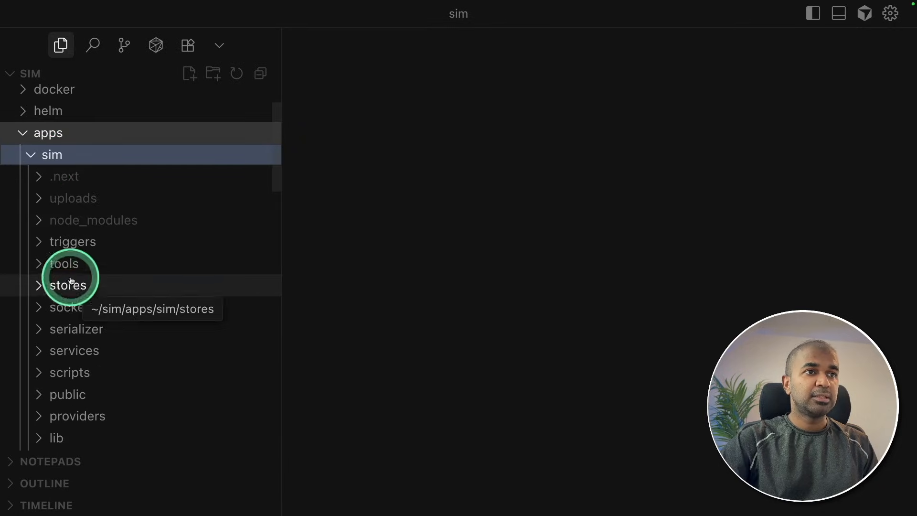
scroll(86, 229, down, 10)
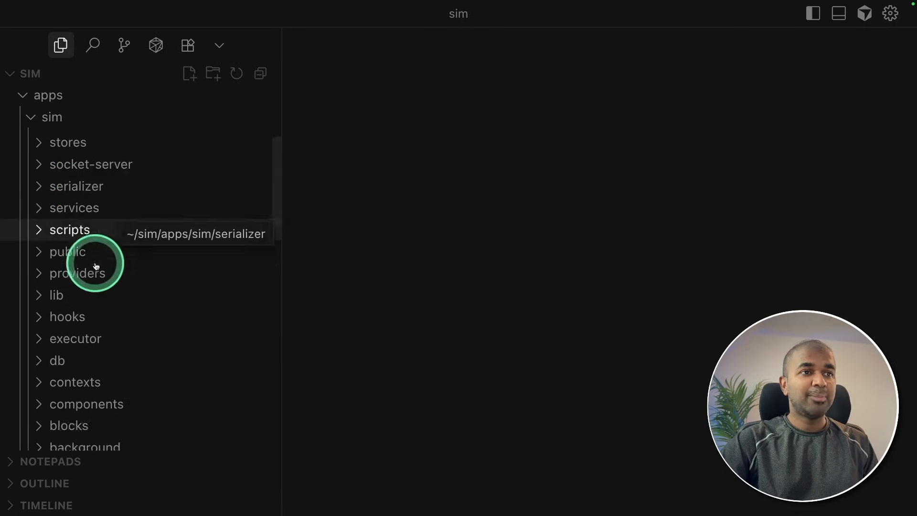
scroll(82, 233, down, 15)
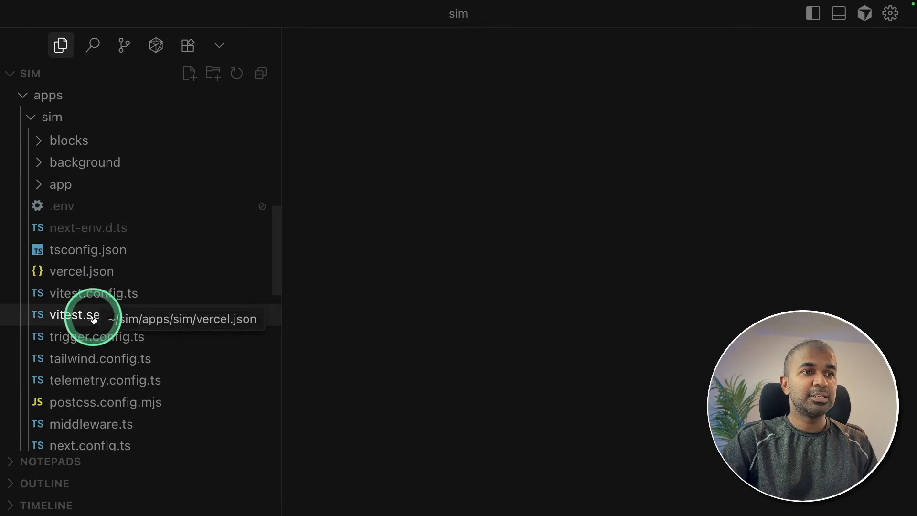
scroll(93, 327, down, 5)
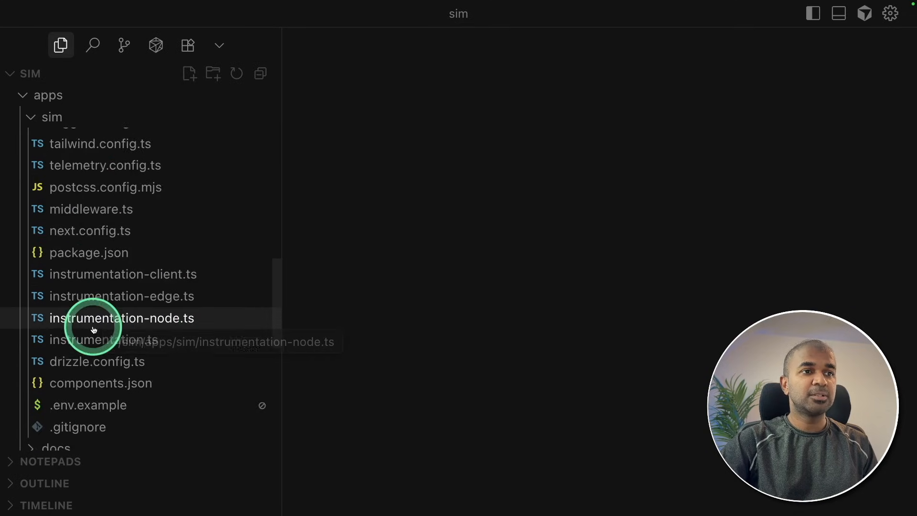
click(62, 389)
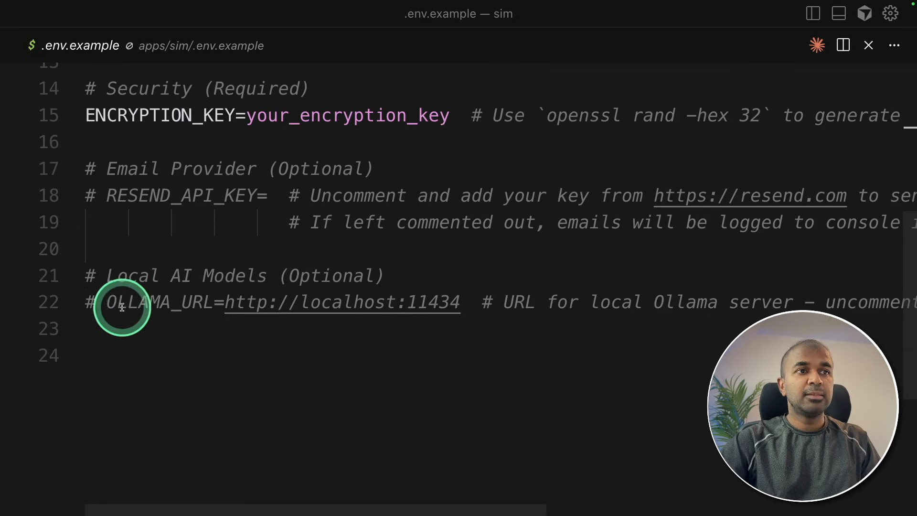
Uncomment the OLLAMA_URL line under Local AI Models in .env.example.
click(98, 305)
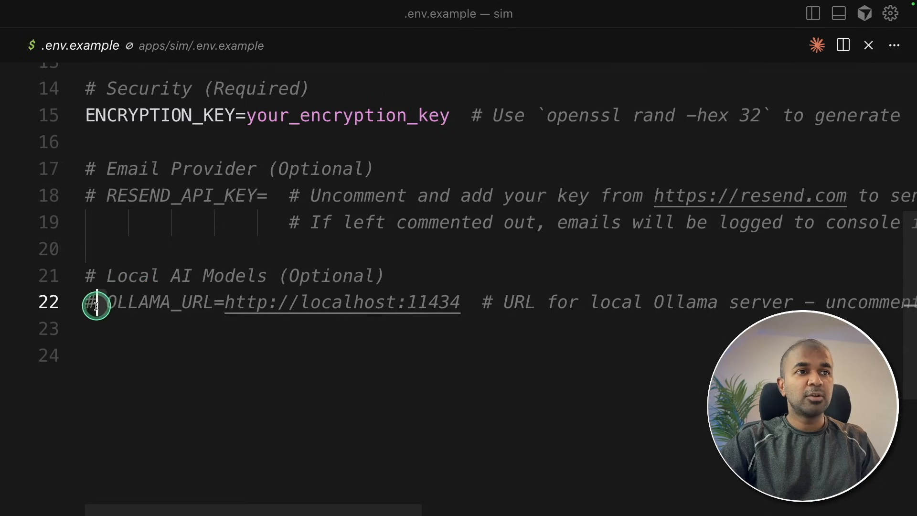
key(BackSpace)
key(BackSpace)
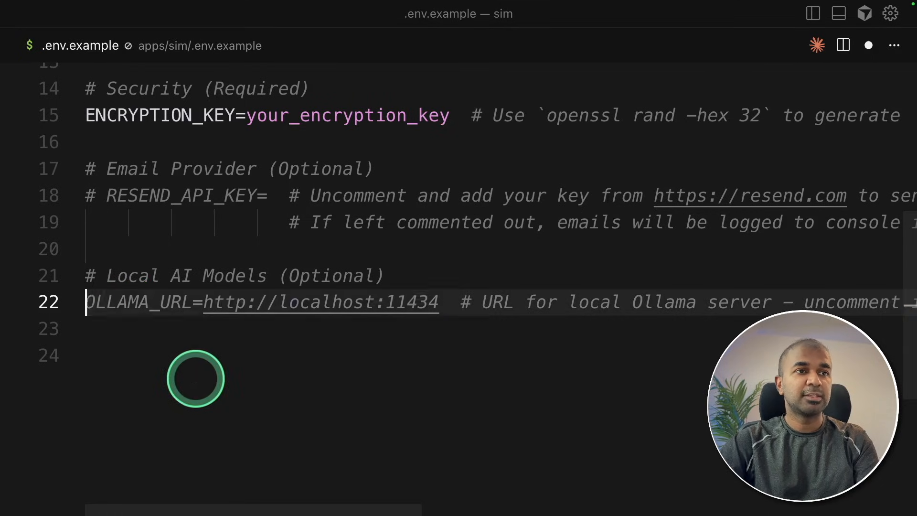
Change the password placeholder in the DATABASE_URL value and save the file.
scroll(334, 330, up, 5)
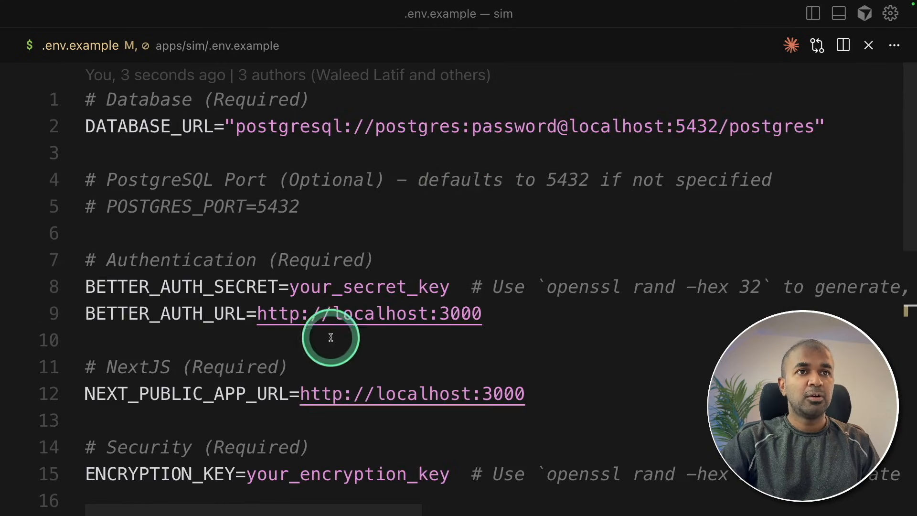
double_click(485, 128)
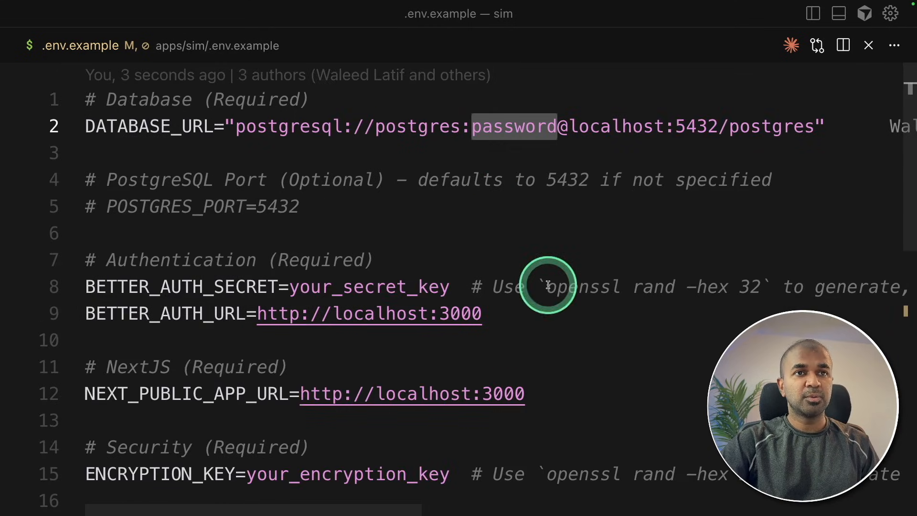
text(your_)
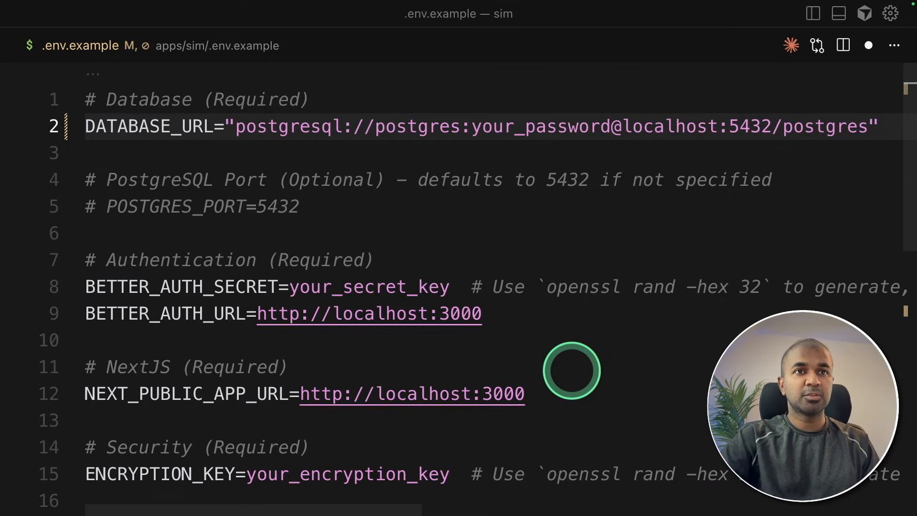
key(ctrl+s)
Set the database name at the end of DATABASE_URL to simstudio.
double_click(807, 136)
text(sim)
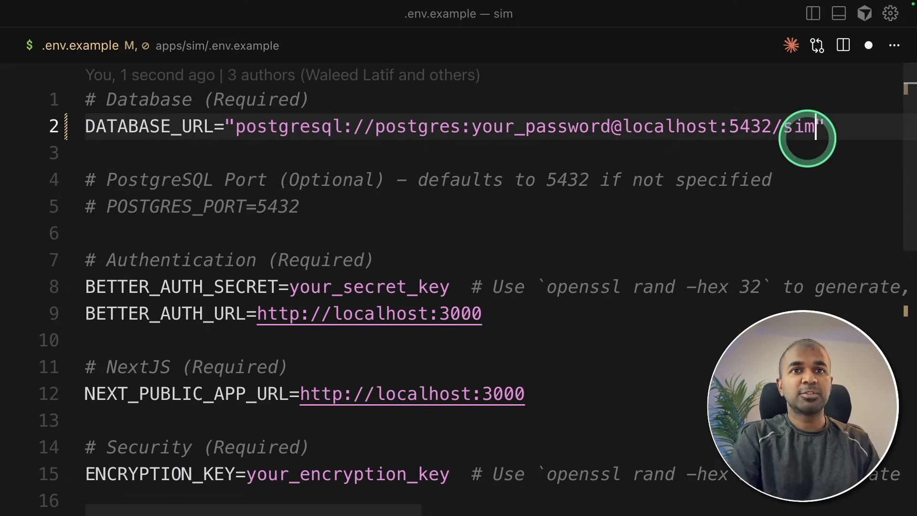
text(studio)
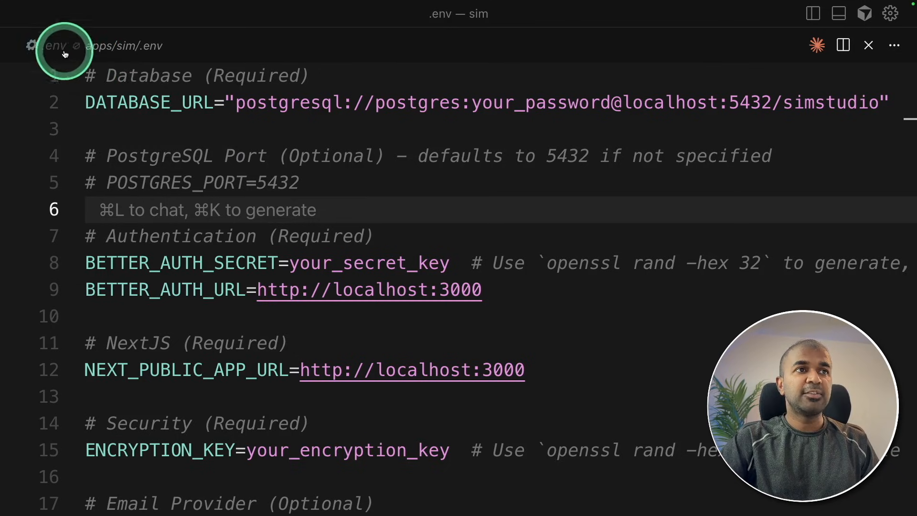
Review the settings in the apps/sim/.env file from the database URL down to the local Ollama URL.
scroll(509, 220, down, 4)
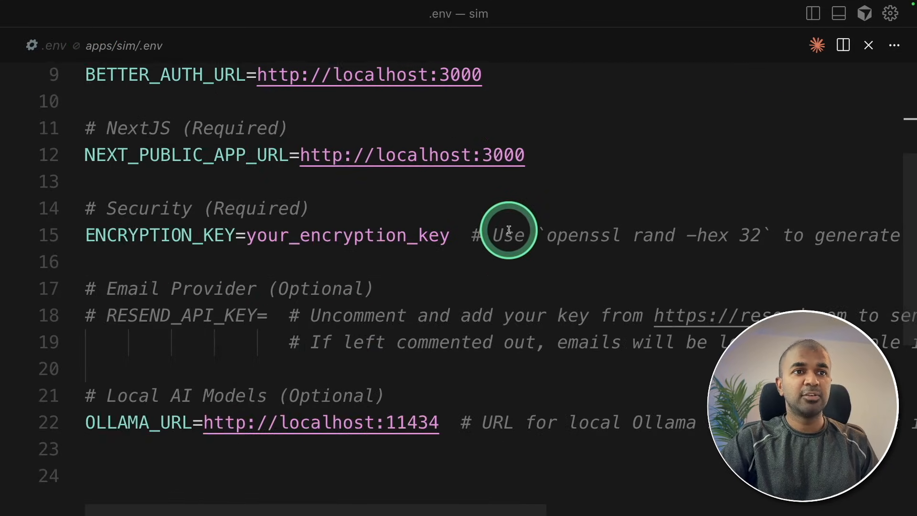
scroll(508, 233, up, 4)
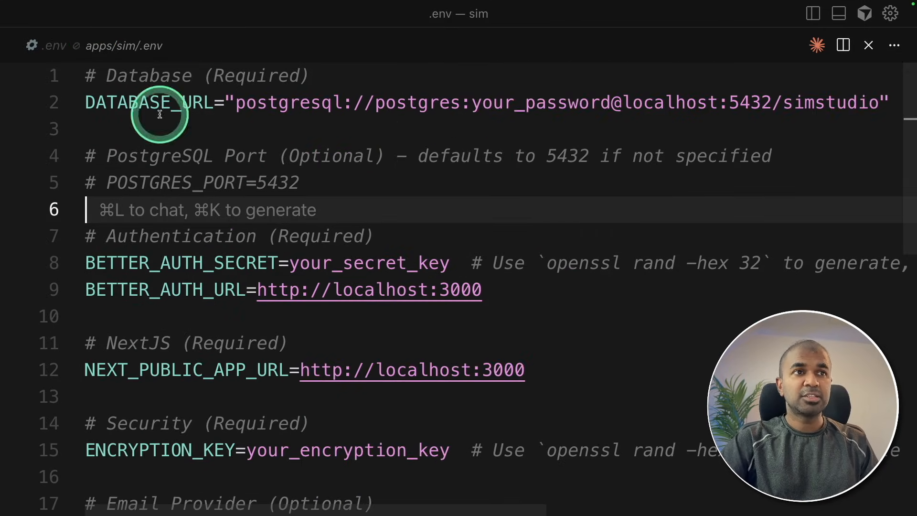
scroll(231, 160, down, 5)
scroll(382, 232, up, 5)
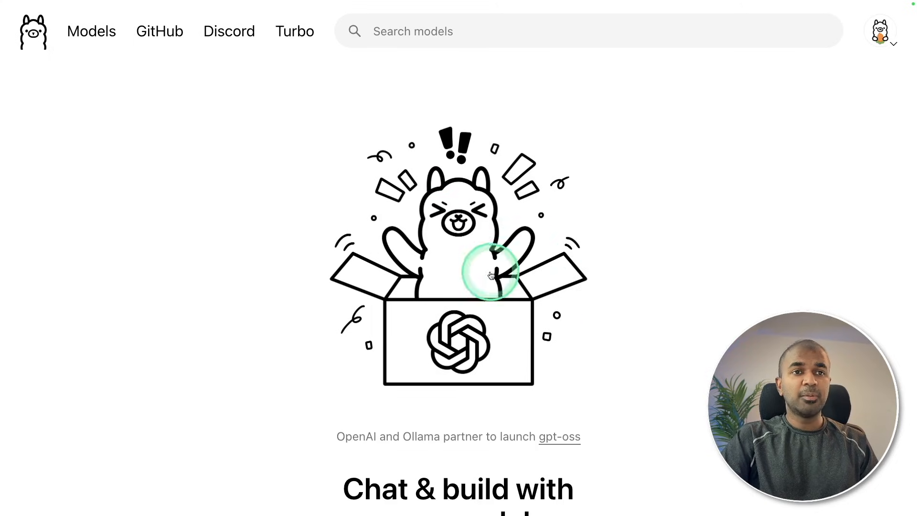
scroll(491, 275, down, 5)
scroll(530, 341, up, 5)
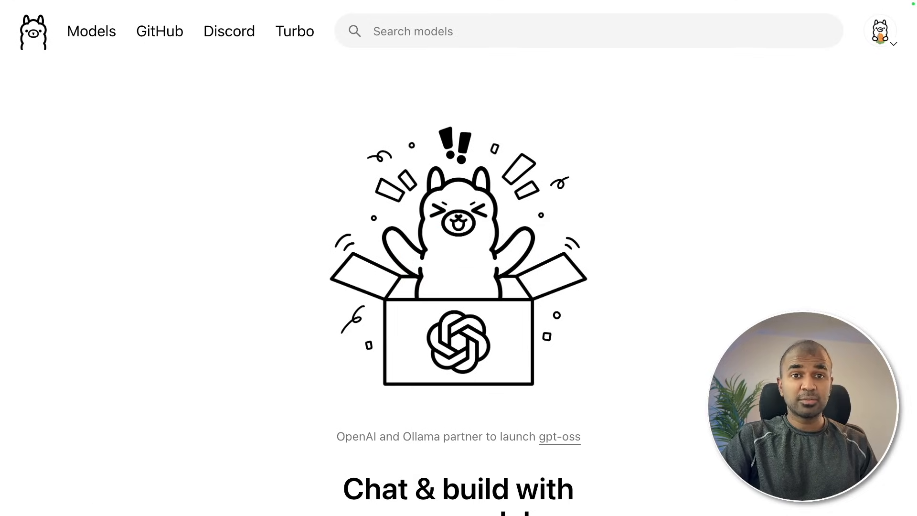
text(la)
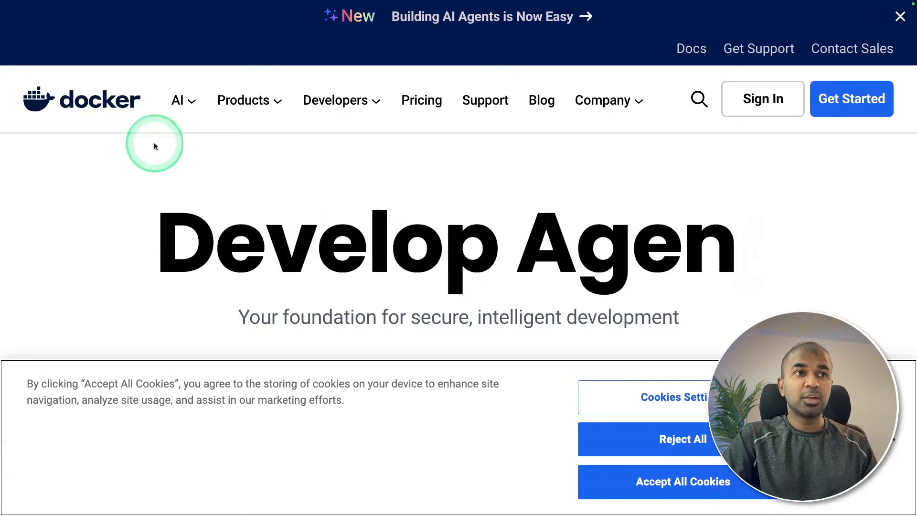
mouse_move(183, 100)
click(201, 174)
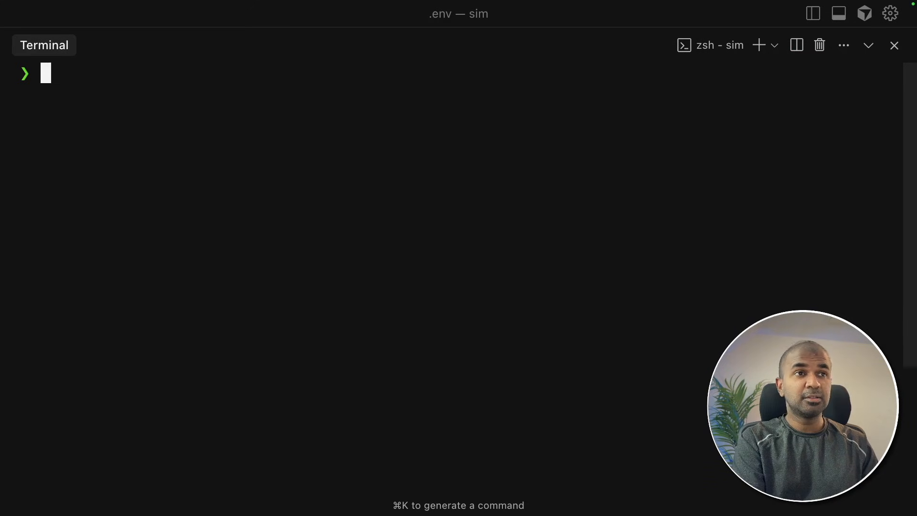
Enter a docker run command for detached container simstudio-db with the Postgres password, database simstudio, ports 5432:5432 and image pgvector/pgvector:pg17.
key(super+v)
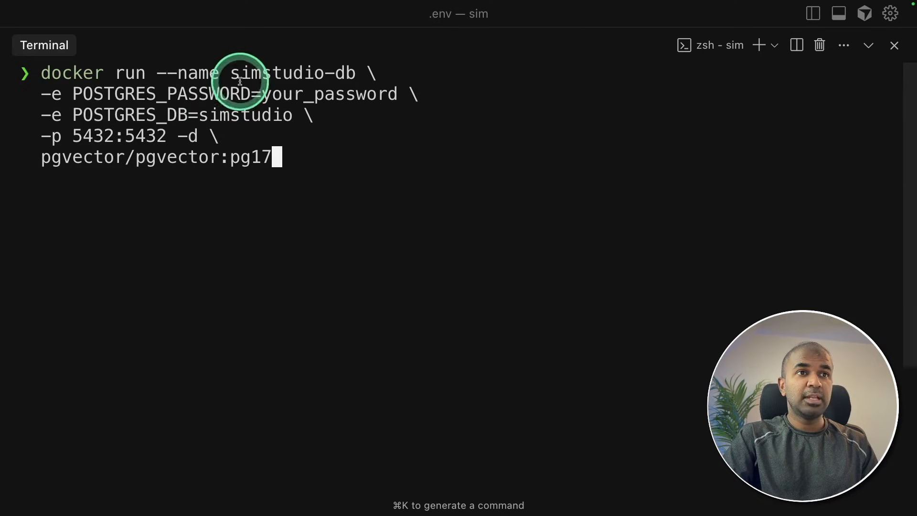
drag(303, 157, 30, 74)
click(229, 139)
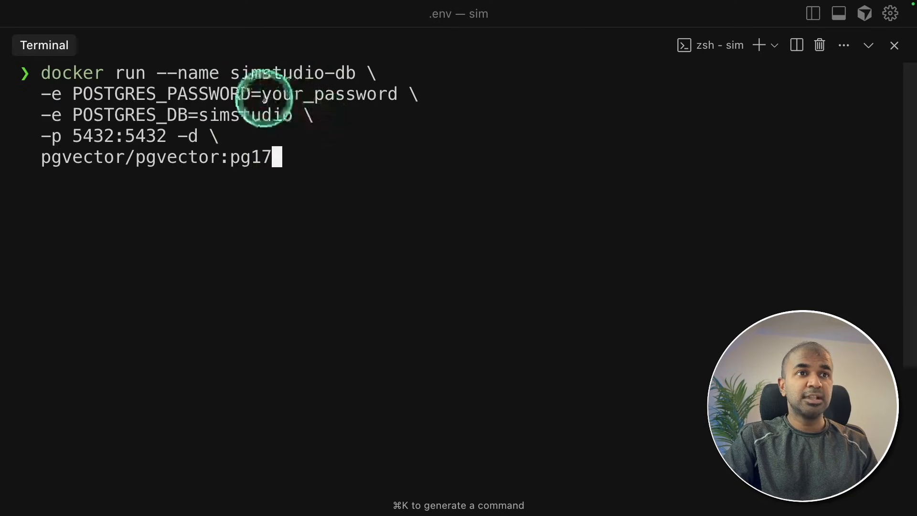
Compare the password and database name in the docker command with those in the .env file's DATABASE_URL.
drag(264, 98, 349, 95)
key(super+j)
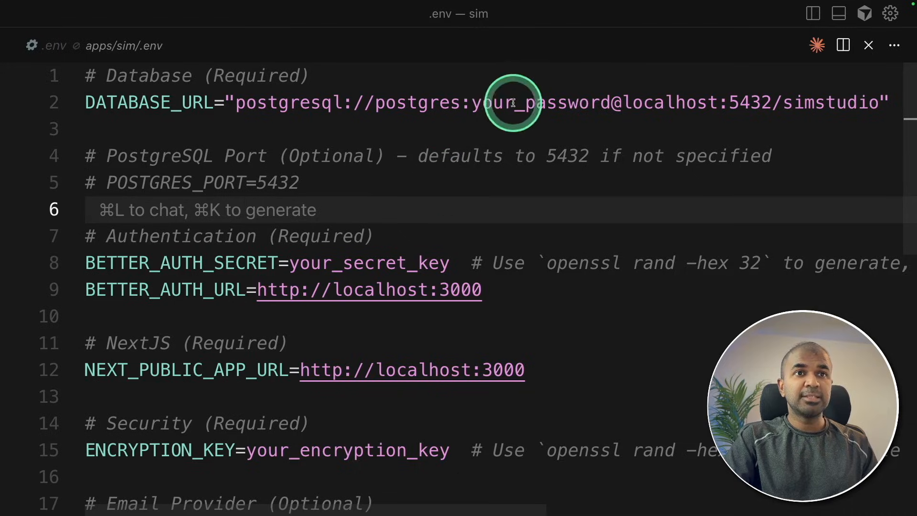
drag(472, 103, 587, 104)
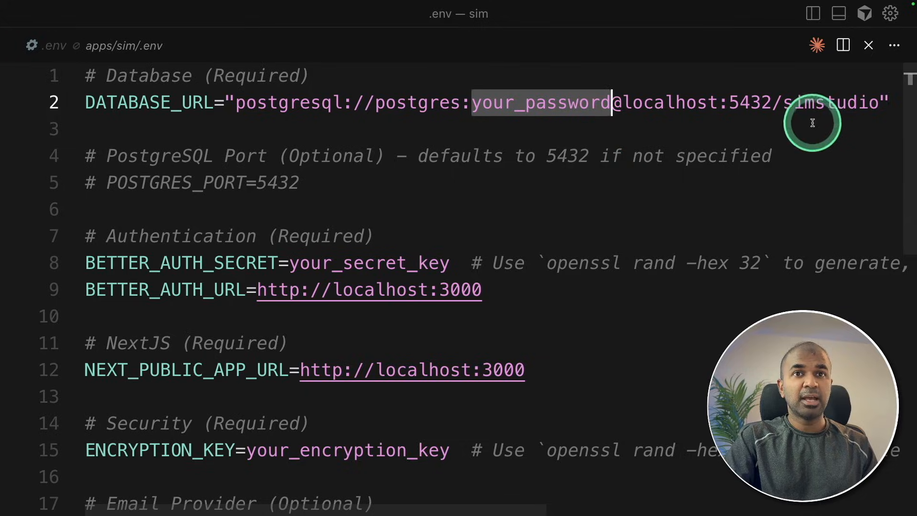
double_click(823, 102)
key(super+j)
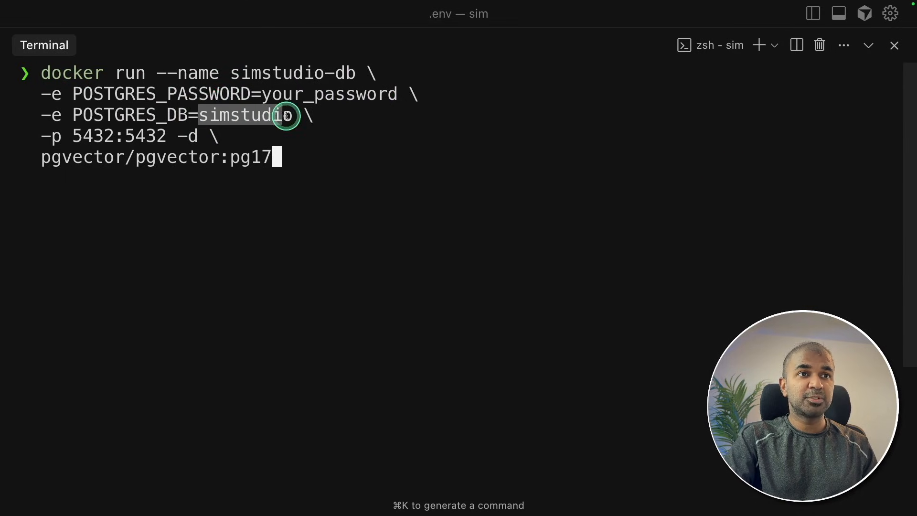
Run the entered docker run command and list the running containers with docker ps in a cleared terminal.
click(309, 177)
key(Return)
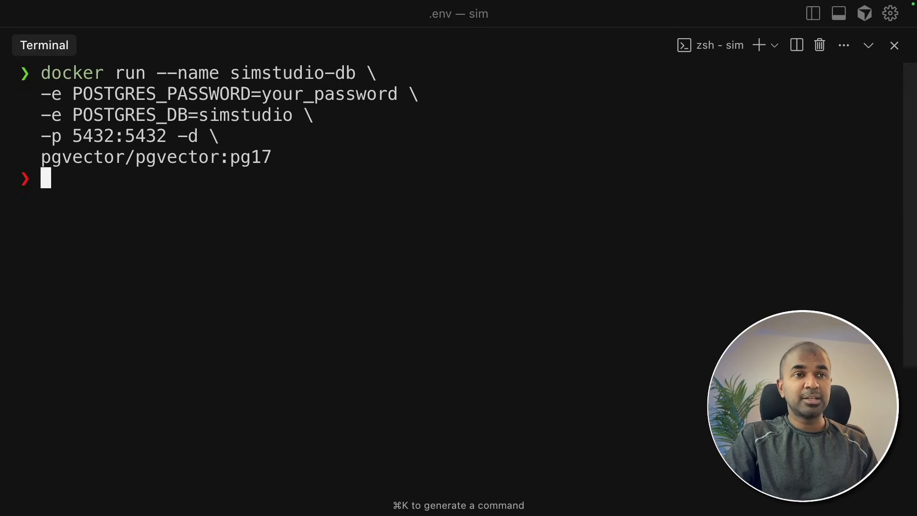
text(clear)
key(Return)
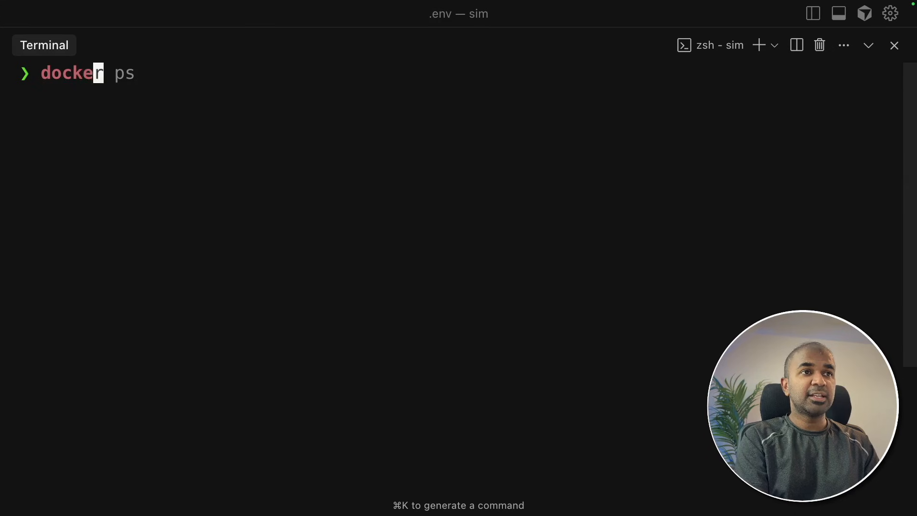
key(Return)
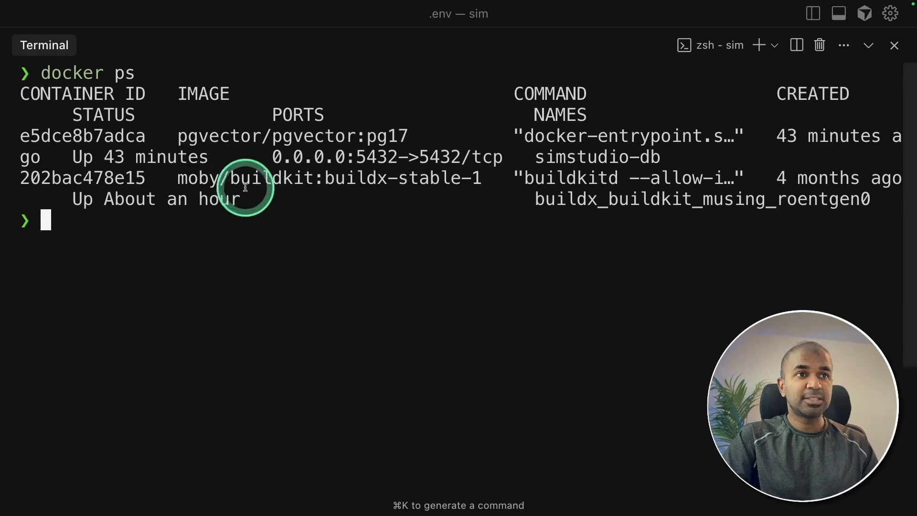
Change into the apps/sim directory and start the development servers with bun run dev:full.
drag(180, 137, 339, 137)
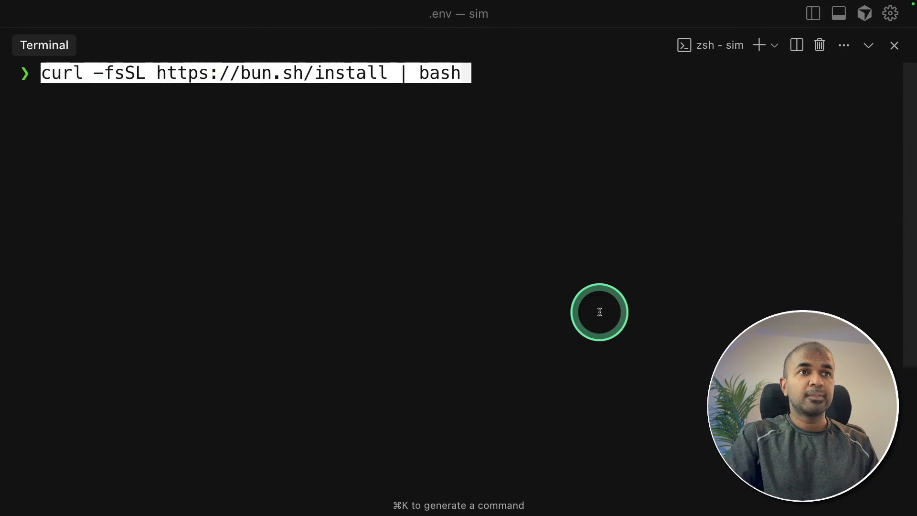
key(Return)
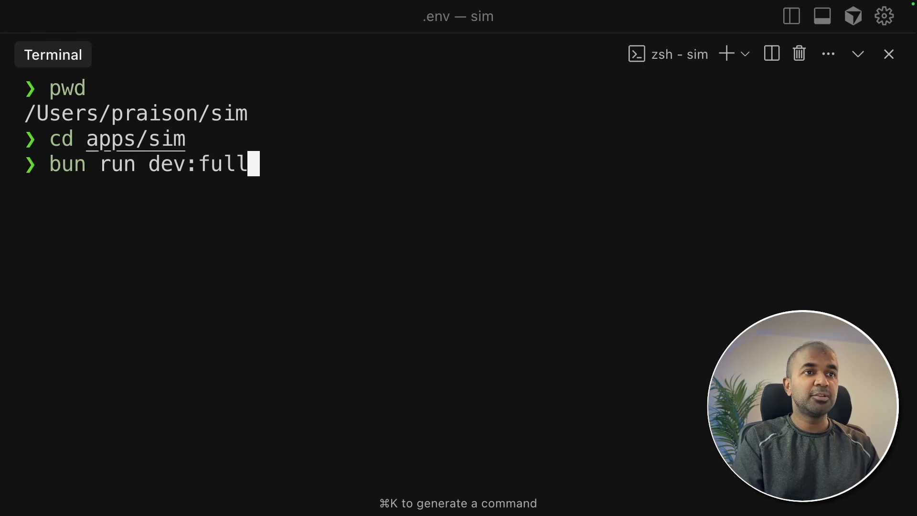
key(Return)
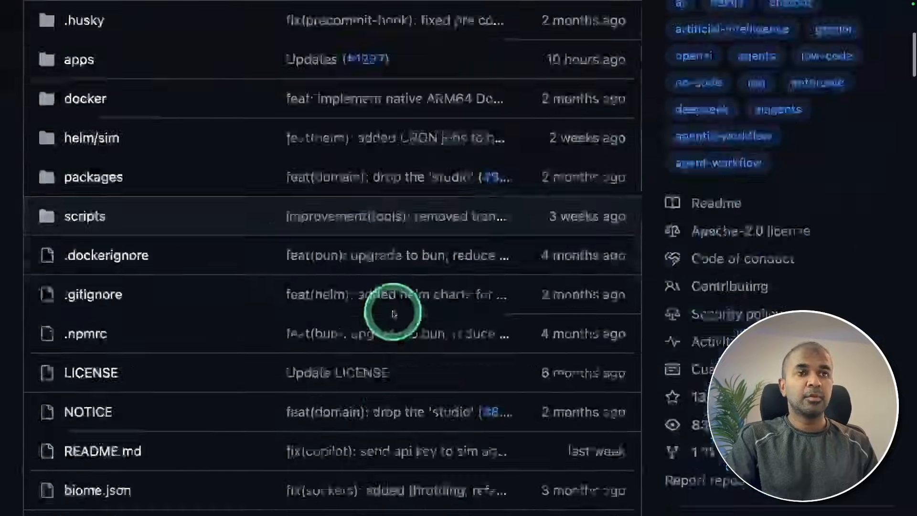
Review the README's database and server setup steps, including bunx drizzle-kit migrate and bun run dev:full.
scroll(389, 302, down, 15)
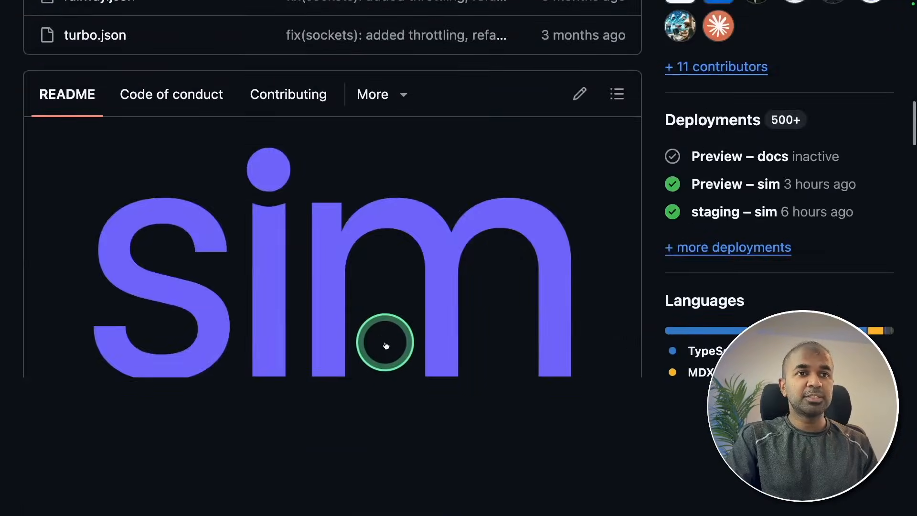
scroll(371, 365, down, 20)
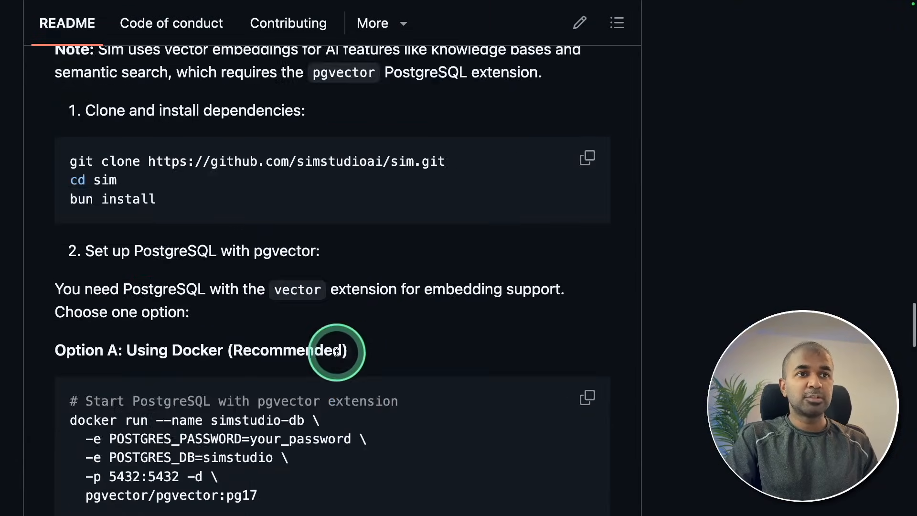
scroll(327, 342, down, 10)
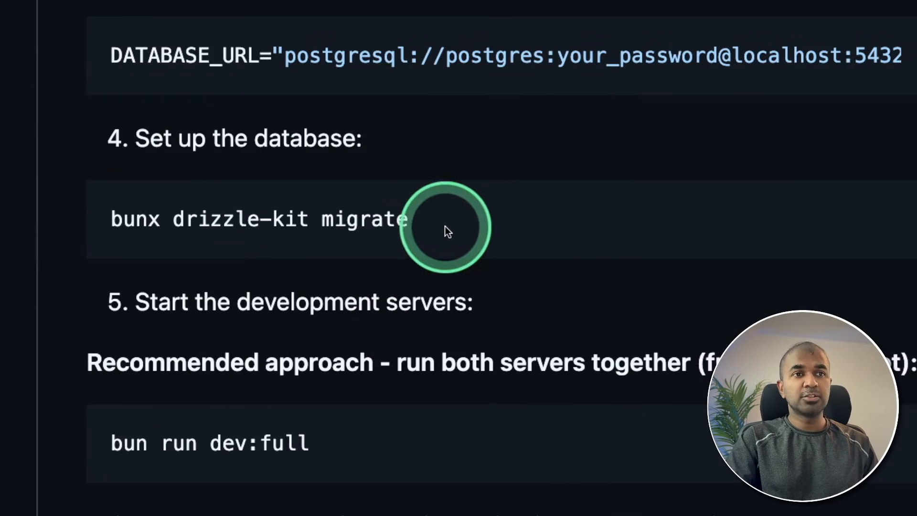
drag(281, 267, 67, 263)
double_click(373, 221)
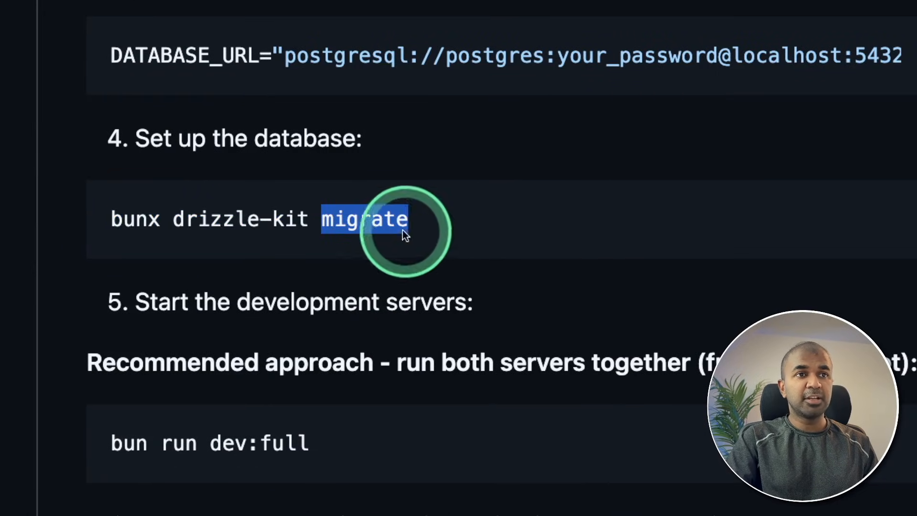
drag(329, 459, 187, 448)
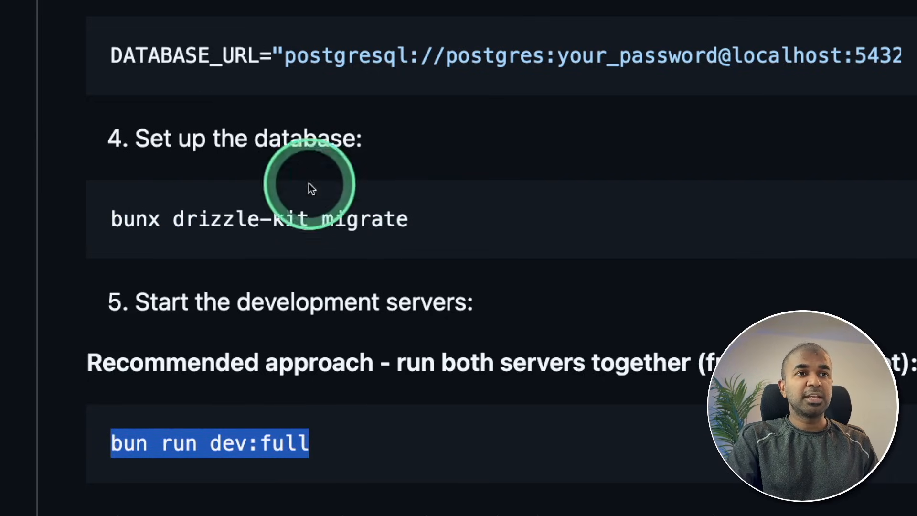
drag(445, 225, 65, 220)
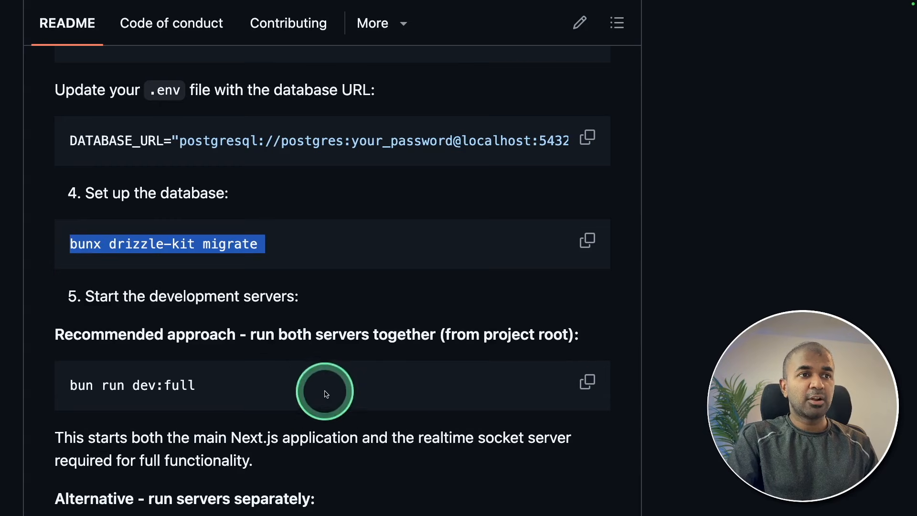
click(354, 436)
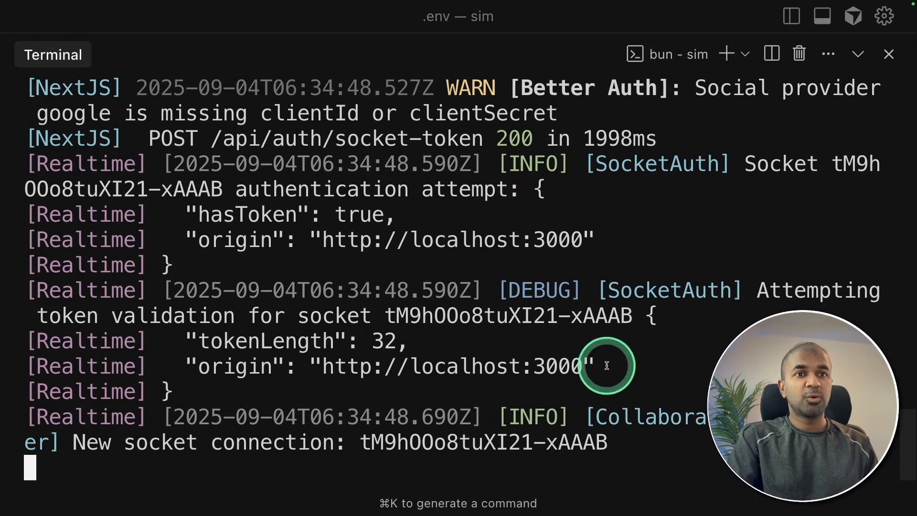
drag(527, 240, 323, 240)
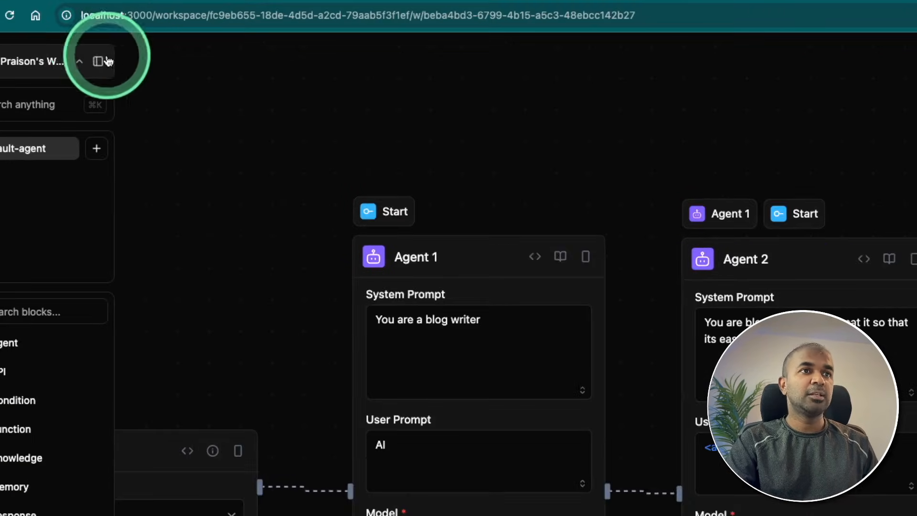
click(103, 119)
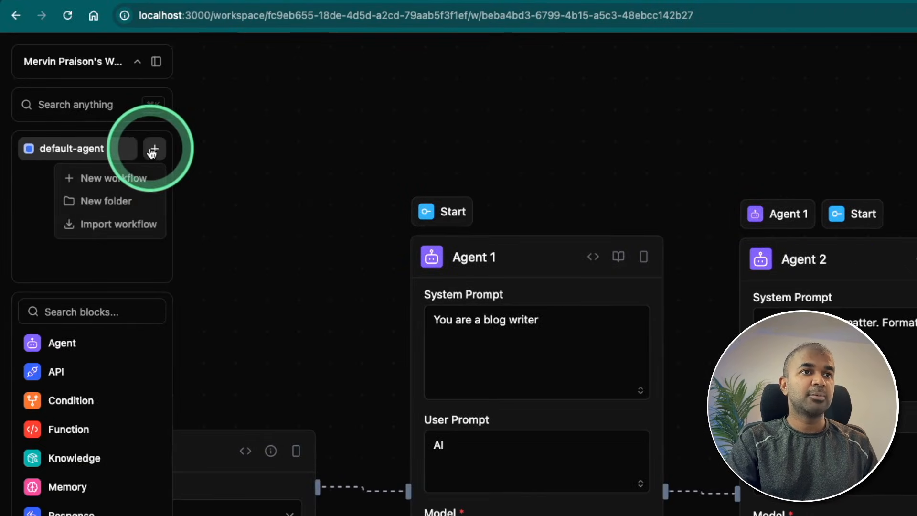
click(118, 180)
double_click(65, 149)
text(mervin-praison)
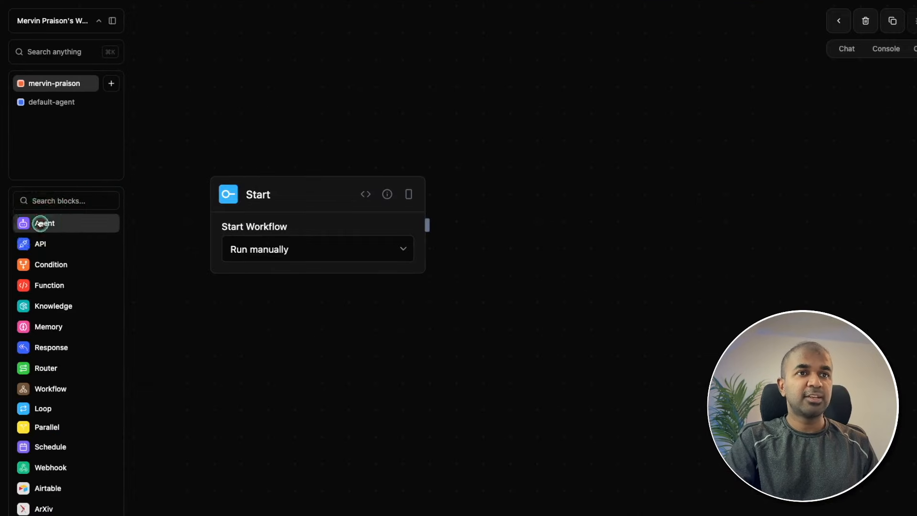
Add an Agent block to the new workflow and place it beside the Start block.
click(40, 223)
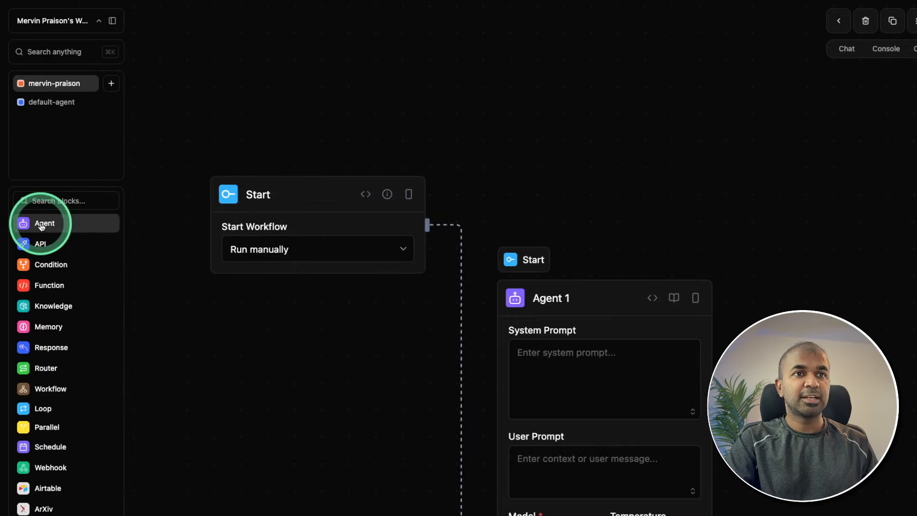
drag(610, 291, 590, 76)
drag(778, 237, 693, 160)
Set Agent 1's model to the local llama3.2:latest.
click(460, 241)
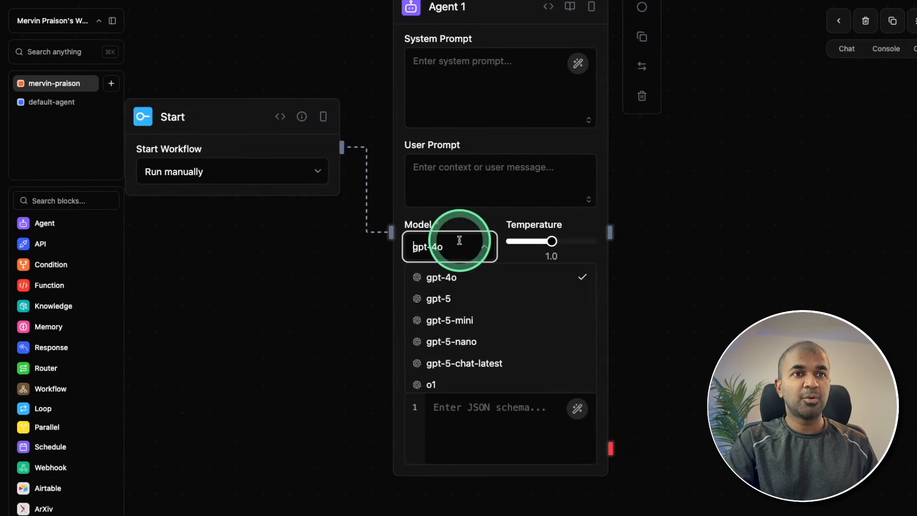
scroll(483, 354, down, 5)
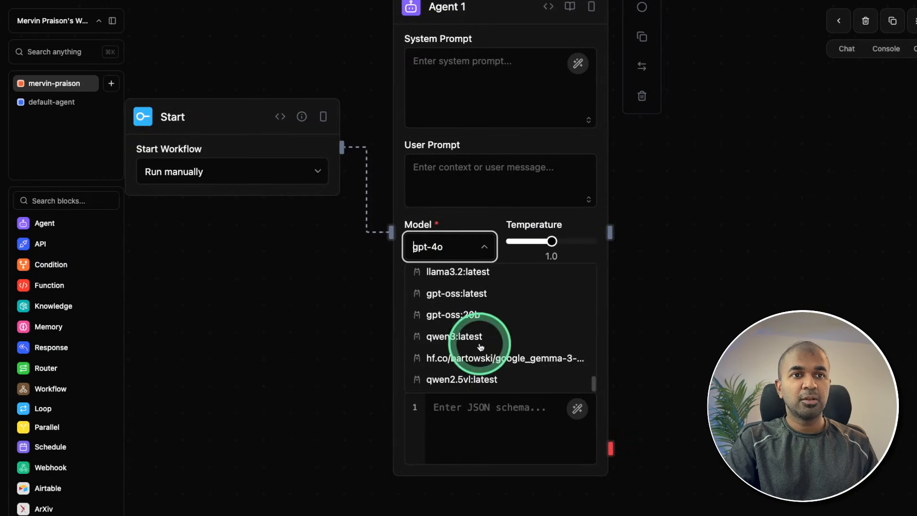
scroll(478, 320, up, 2)
click(452, 300)
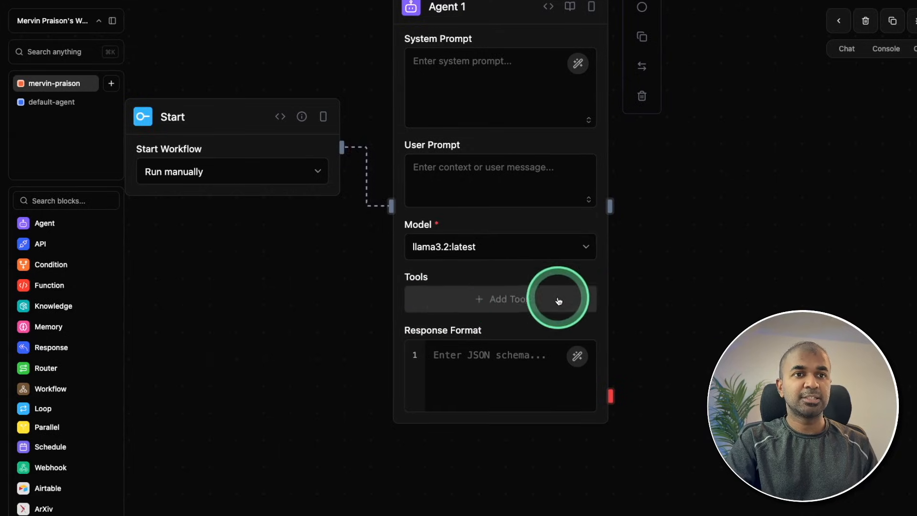
Examine the tools available to Agent 1 and the schema and code editors for creating a custom tool.
click(494, 299)
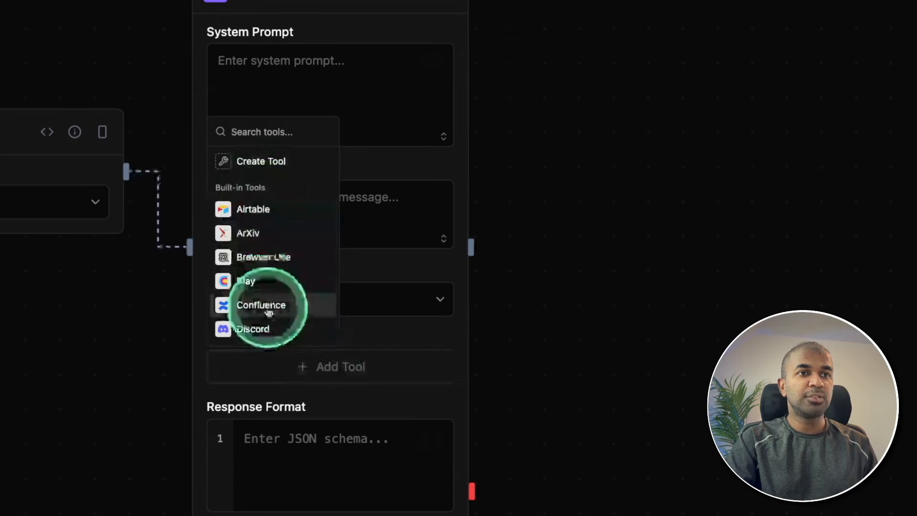
click(264, 165)
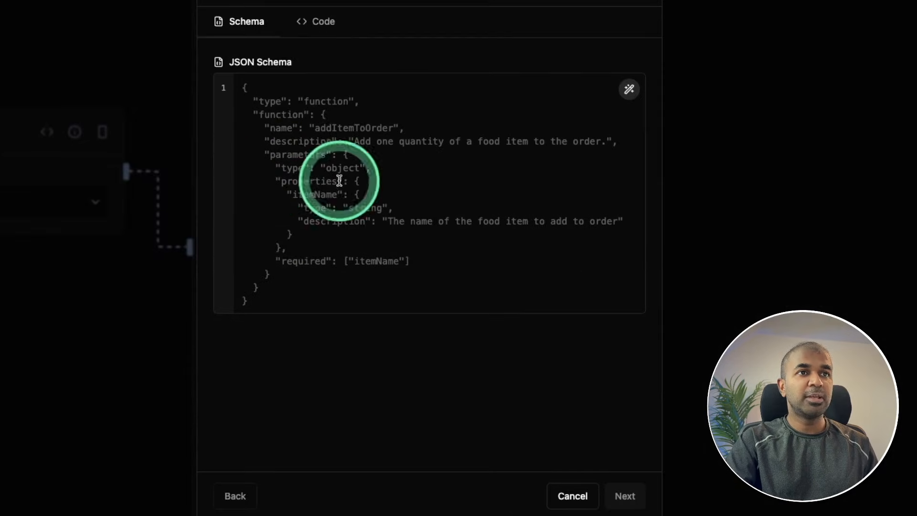
click(321, 24)
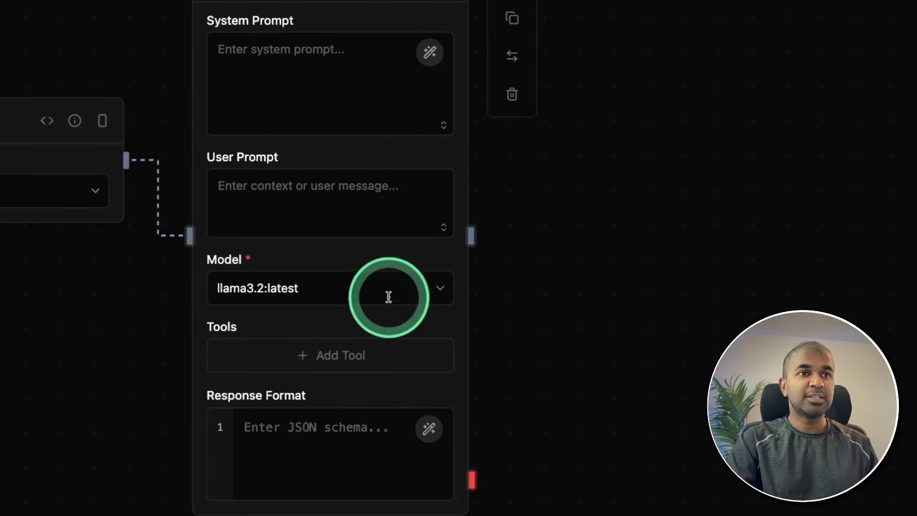
Set Agent 1's system prompt to "You are a blog writer. Write based on the provided topic" and its user prompt to "Topic : AI".
click(279, 63)
text(You are a blog writer. Write based on the)
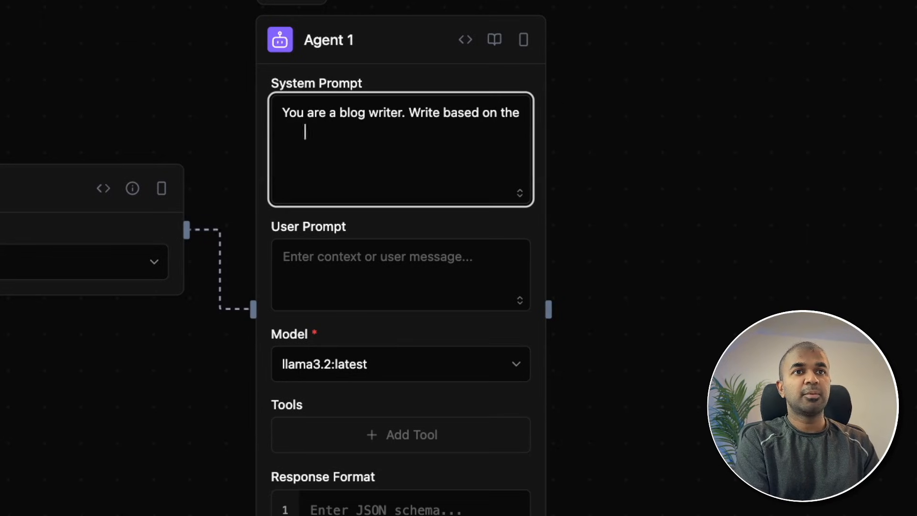
text(d topic)
key(Tab)
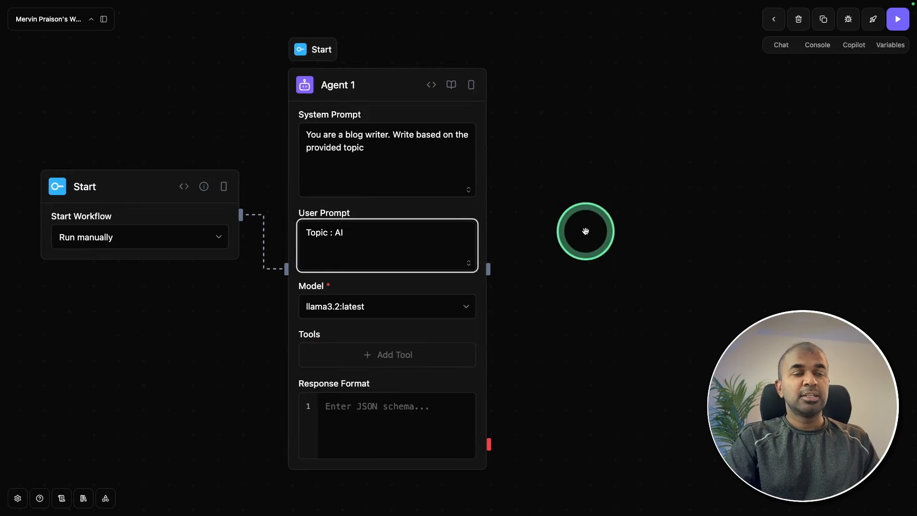
Add a second Agent block and place it on the far side of Agent 1 from the Start block.
click(104, 19)
click(41, 205)
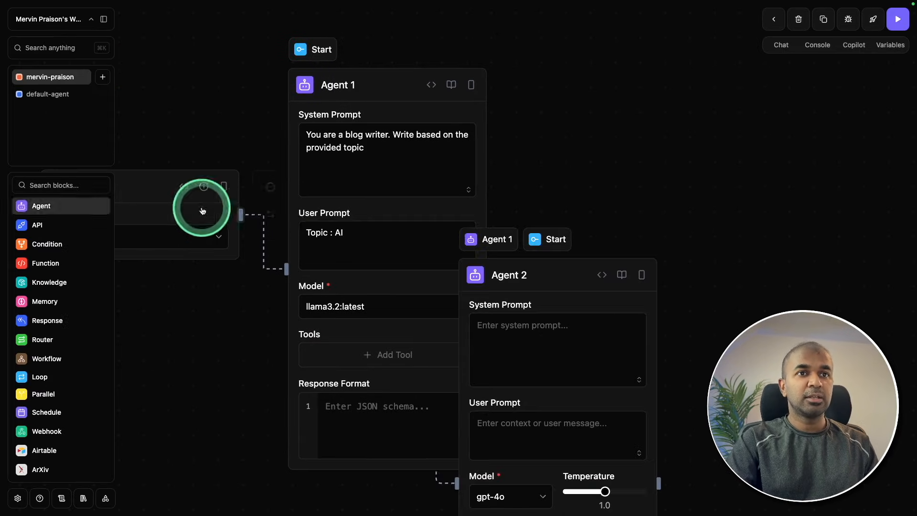
drag(556, 277, 661, 66)
drag(521, 348, 317, 347)
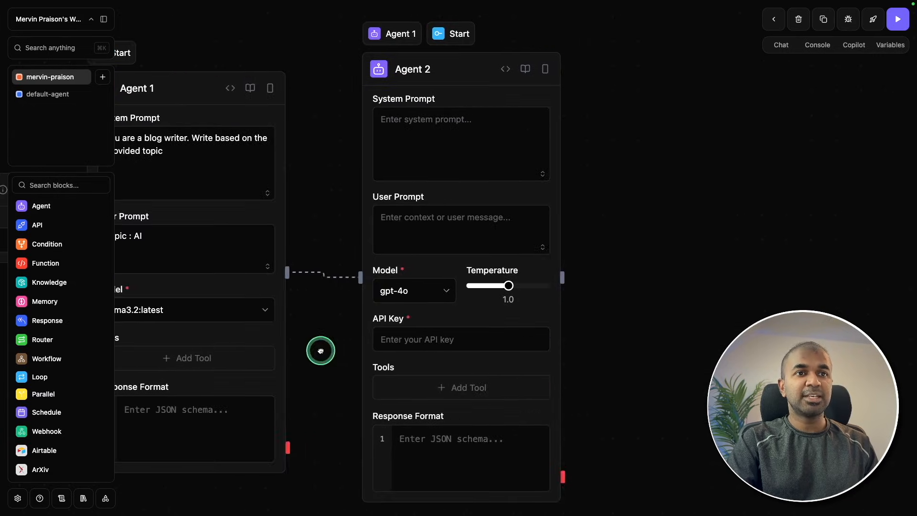
Set Agent 2's system prompt to "Format the provided blog article and make it easy to understand" and its user prompt to <agent1.content>.
click(440, 140)
text(Format the provided blog article and make it easy to understand)
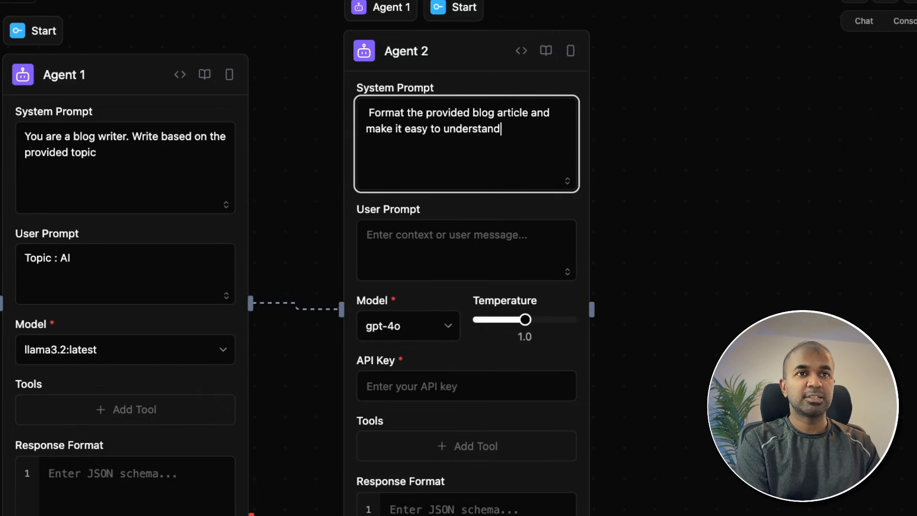
click(409, 246)
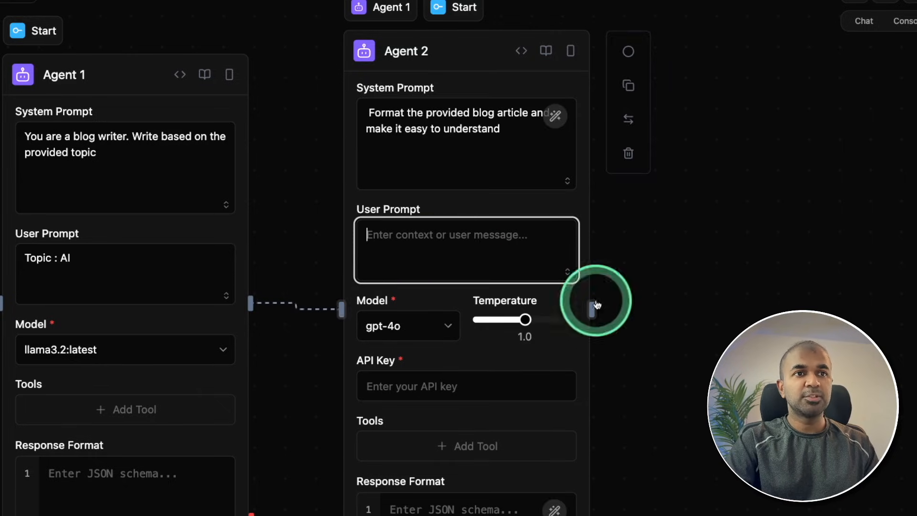
text(<)
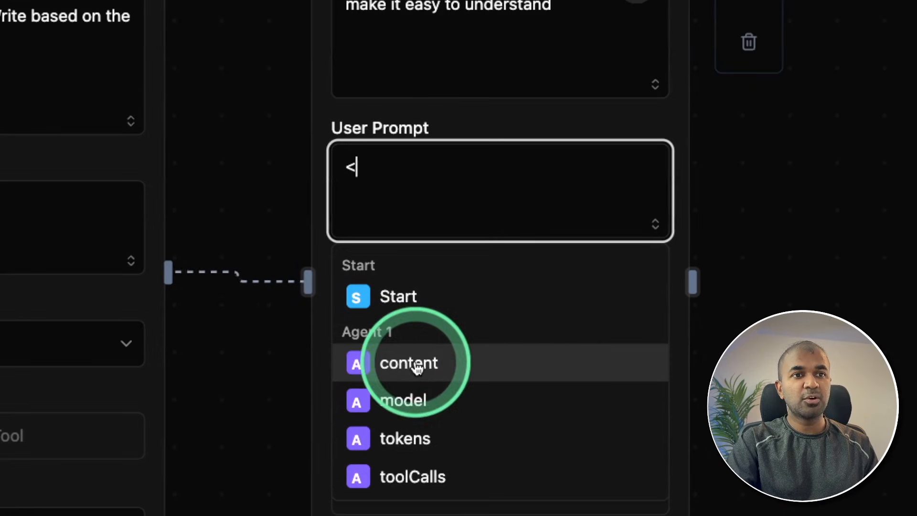
click(416, 363)
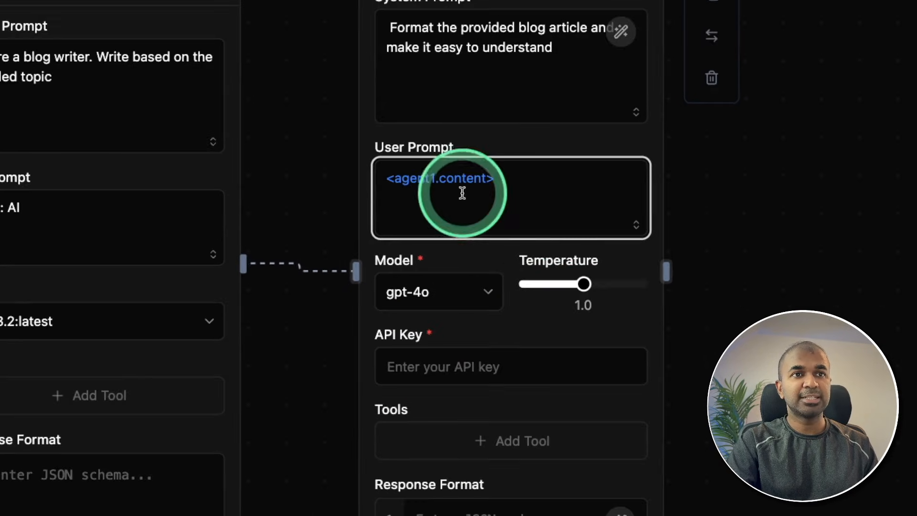
Set Agent 2's model to the local llama3.2:latest.
click(451, 277)
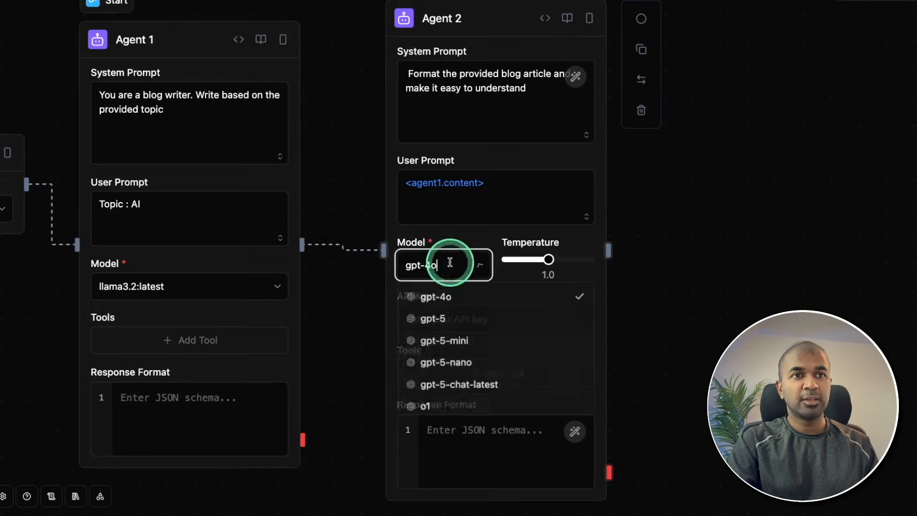
scroll(477, 374, down, 3)
scroll(476, 351, down, 3)
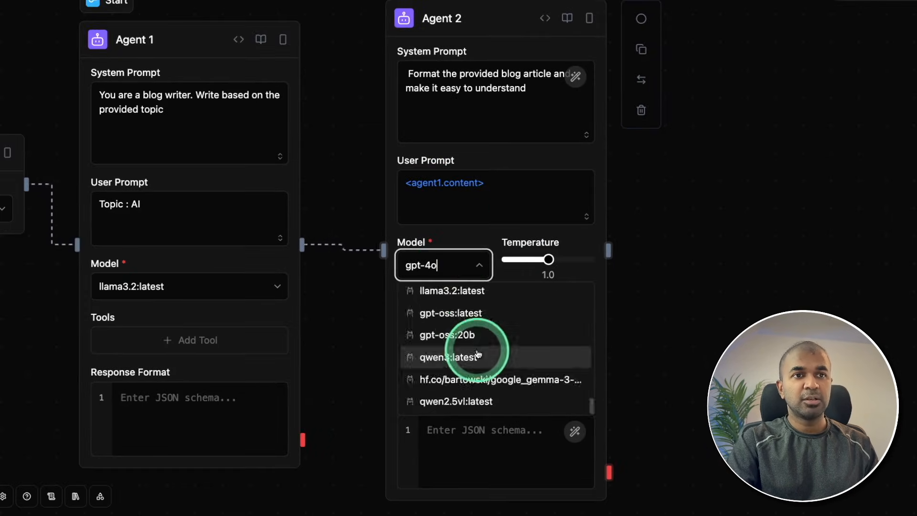
click(483, 289)
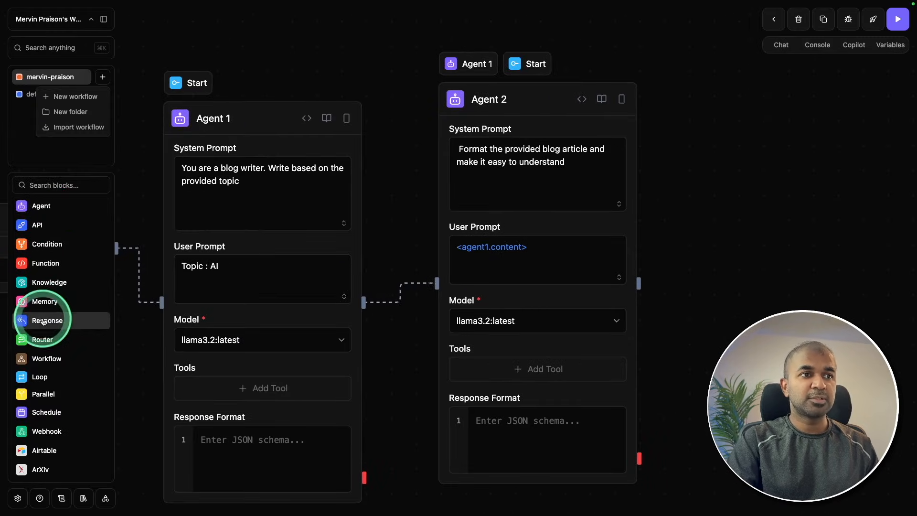
Add a Response block and place it after Agent 2 so that it follows that agent in the workflow.
click(47, 320)
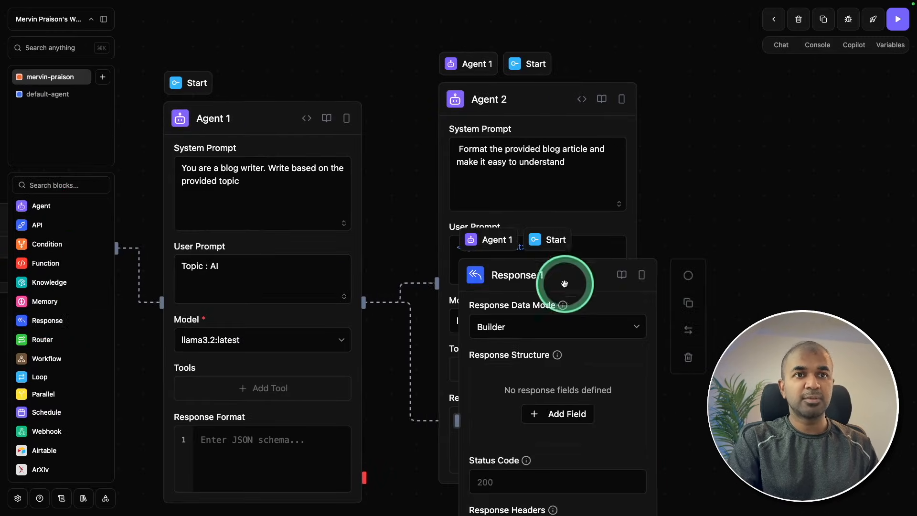
drag(578, 273, 794, 187)
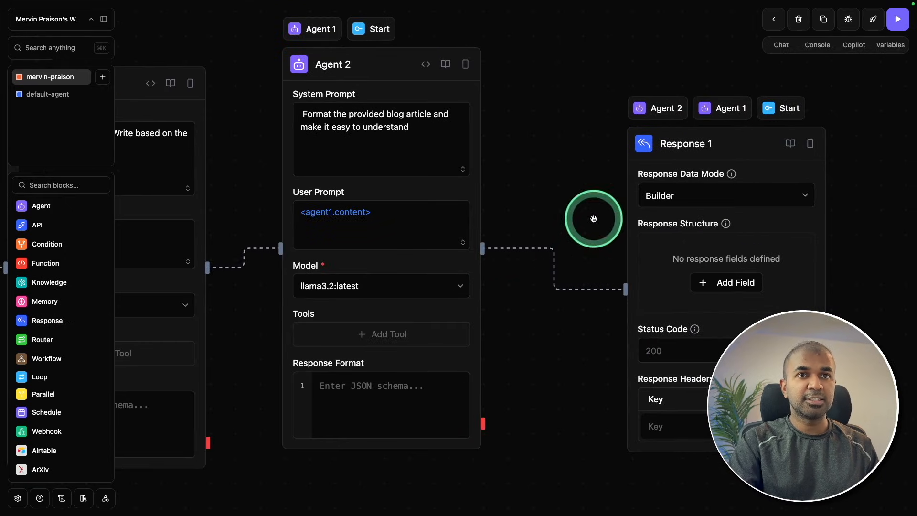
drag(728, 150, 659, 144)
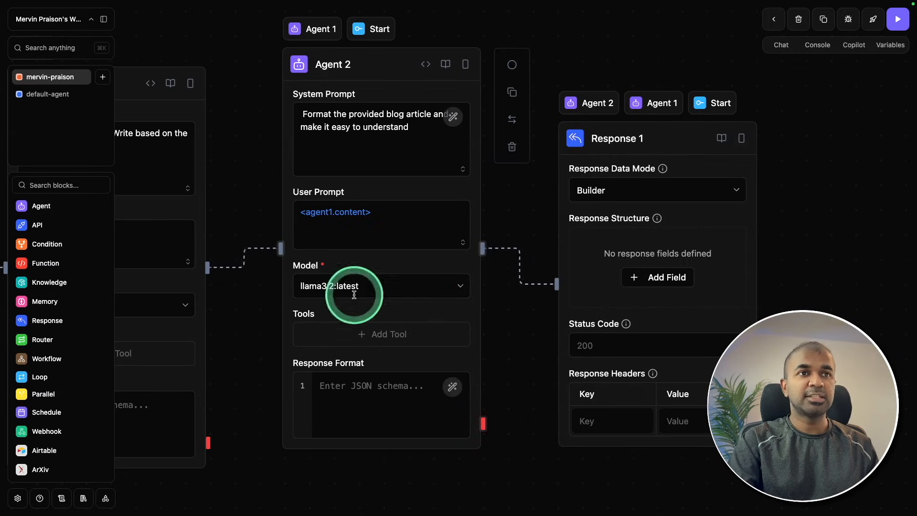
drag(334, 458, 453, 453)
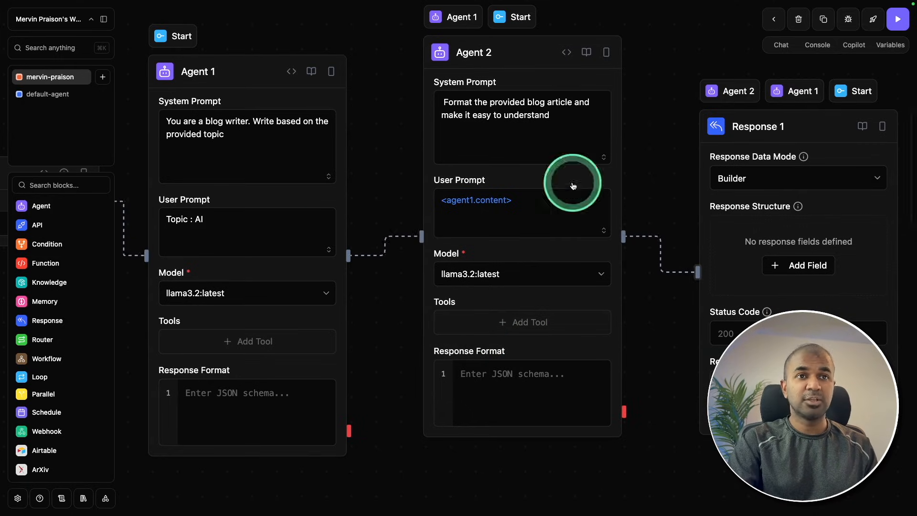
Run the blog-writing workflow and view Agent 1's generated output in the console.
drag(385, 389, 327, 386)
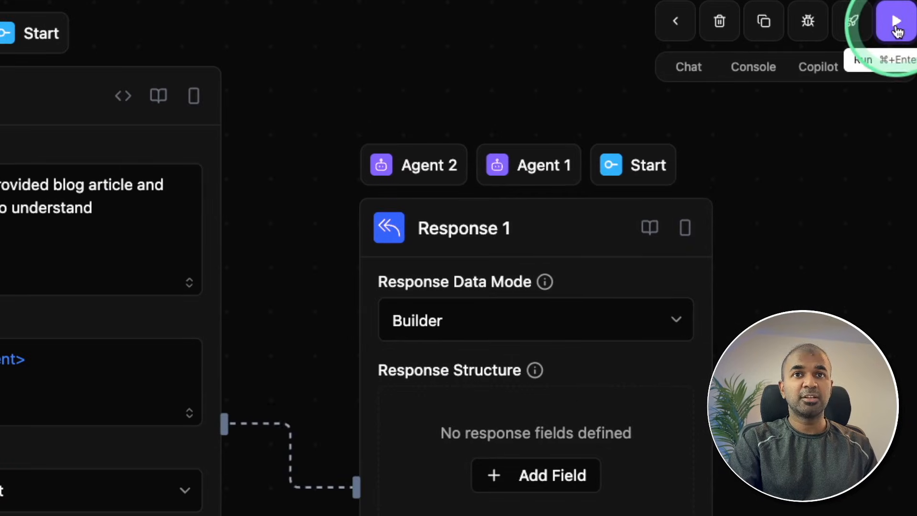
click(896, 26)
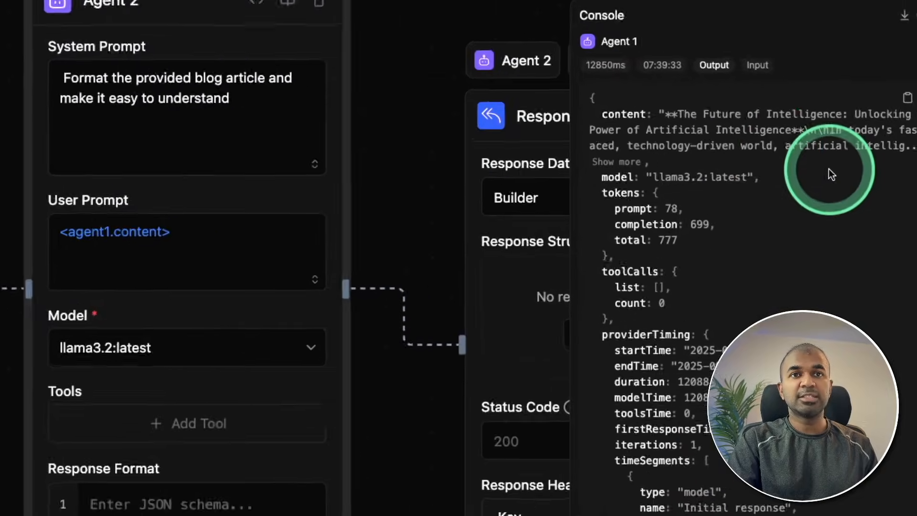
drag(677, 115, 834, 142)
click(604, 161)
scroll(721, 210, down, 10)
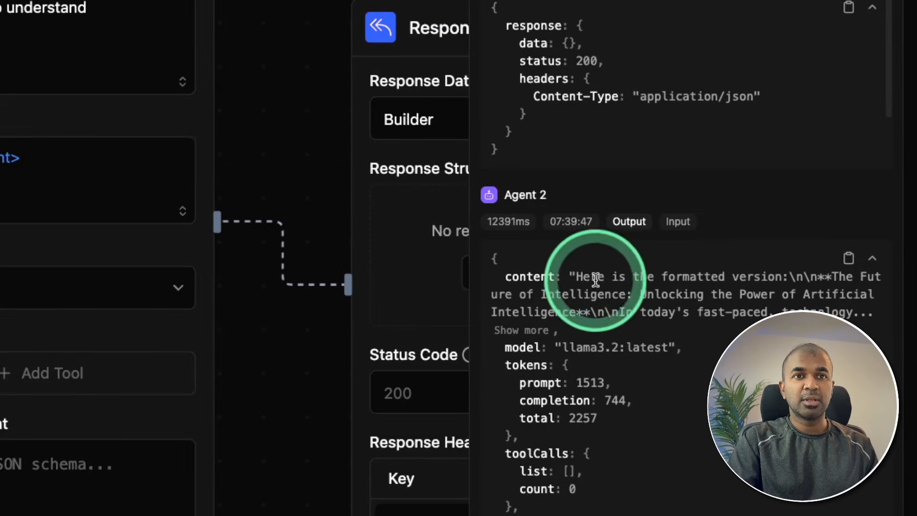
Expand and read Agent 2's full formatted article in the console output, and close the console.
drag(719, 288, 830, 289)
drag(770, 281, 790, 282)
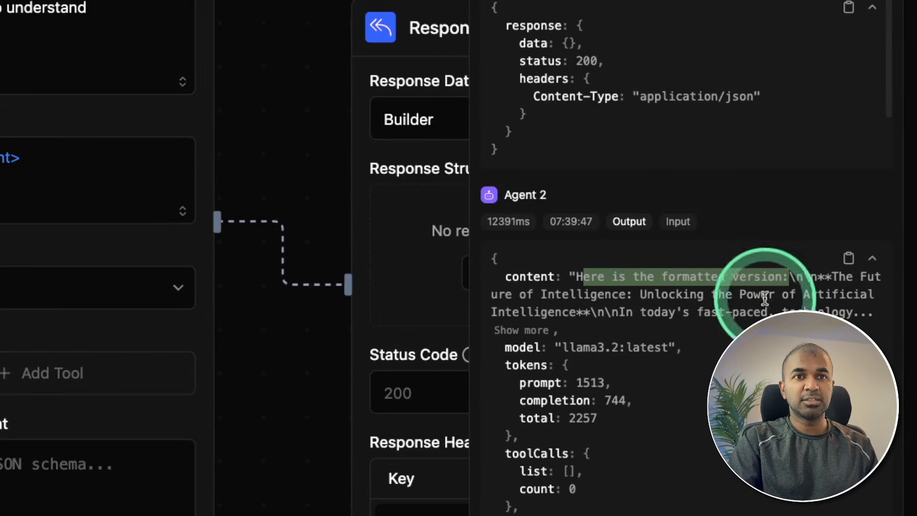
click(529, 331)
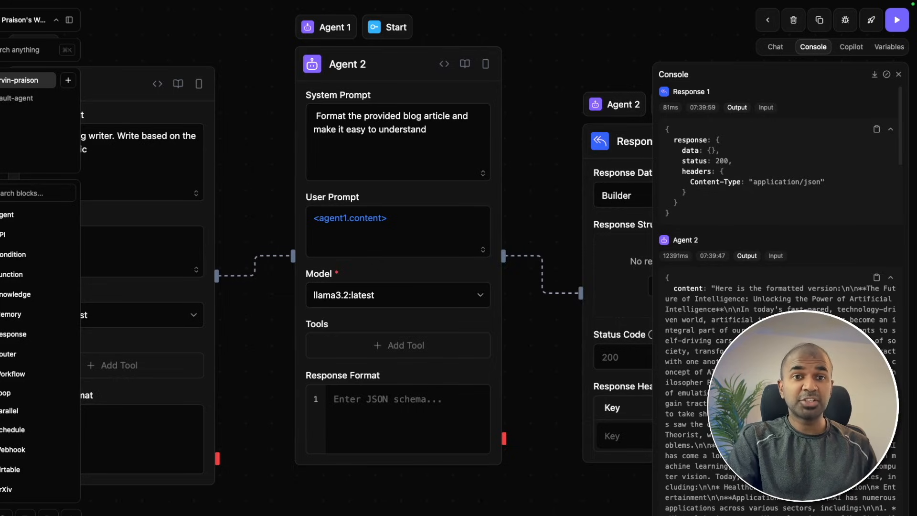
click(899, 75)
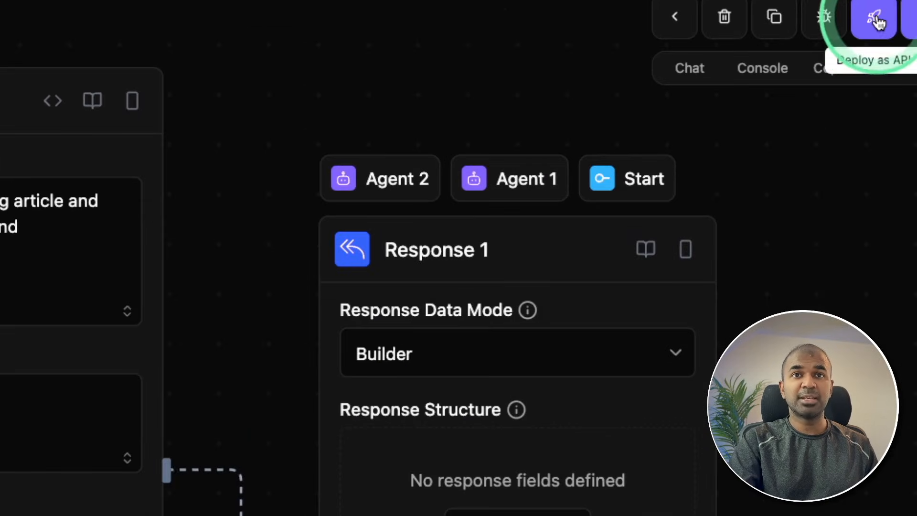
Open the workflow's deployment options and check which API keys can be chosen for an API deployment.
click(876, 19)
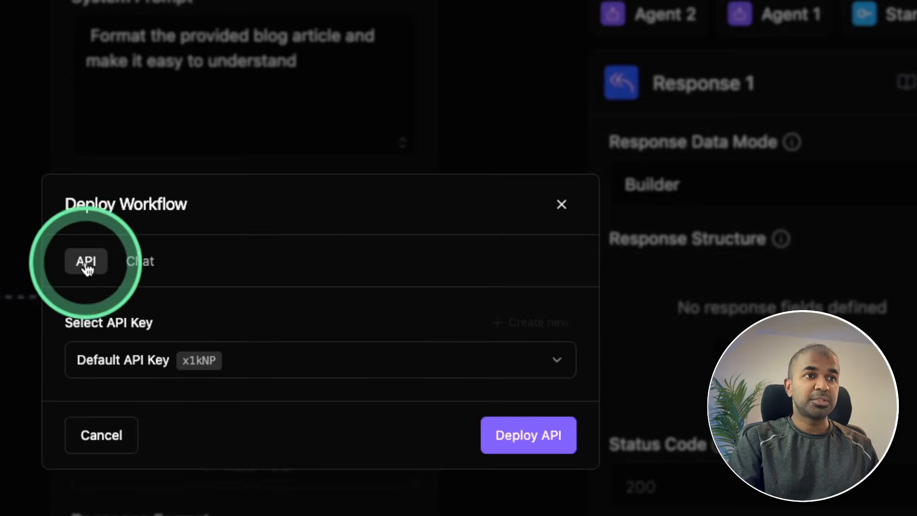
click(158, 361)
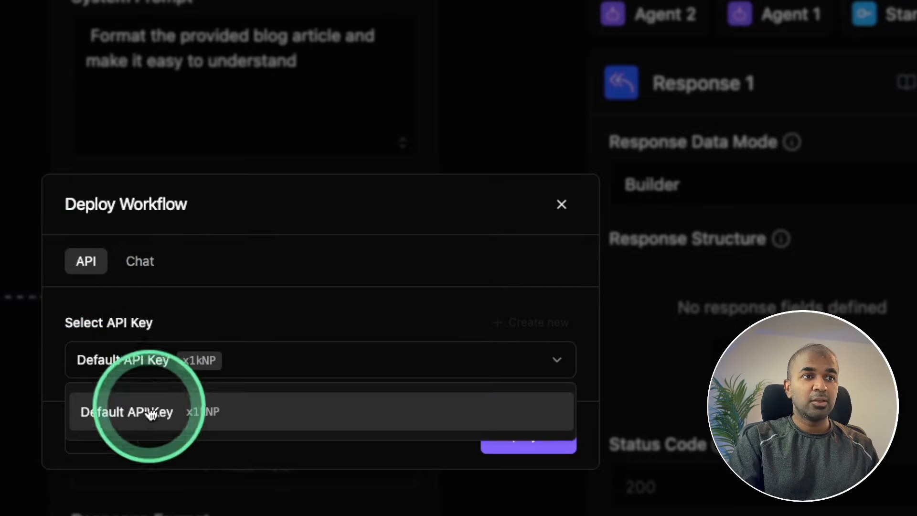
click(194, 331)
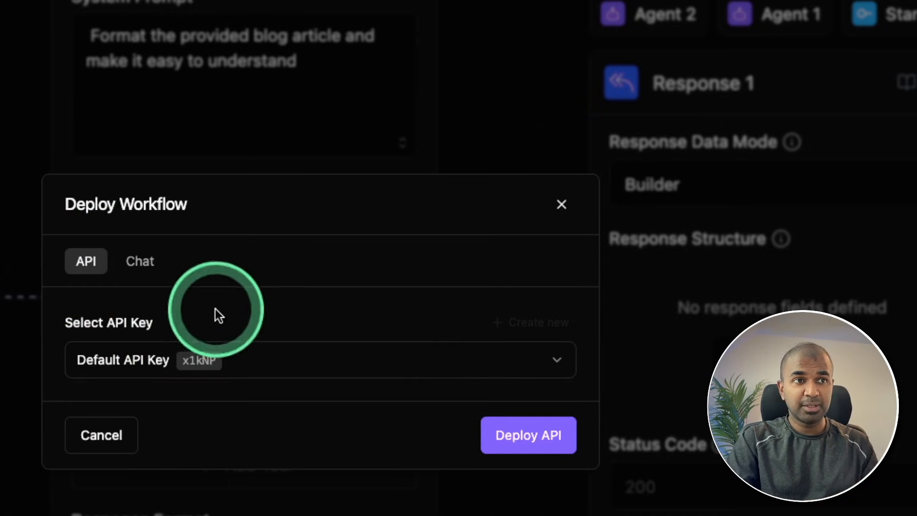
Set up a chat deployment with the owner's name as subdomain and the owner's name followed by "Blog Writer" as chat title.
click(149, 265)
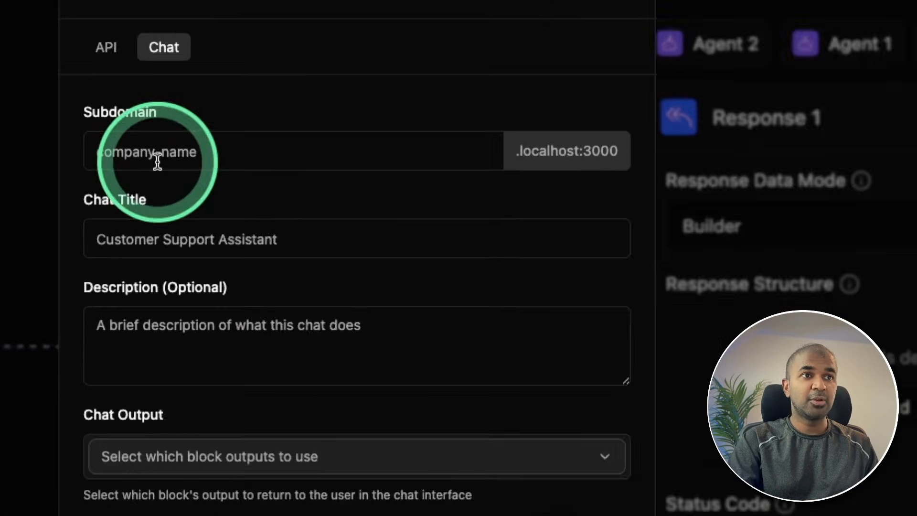
click(104, 115)
text(mervinpraison)
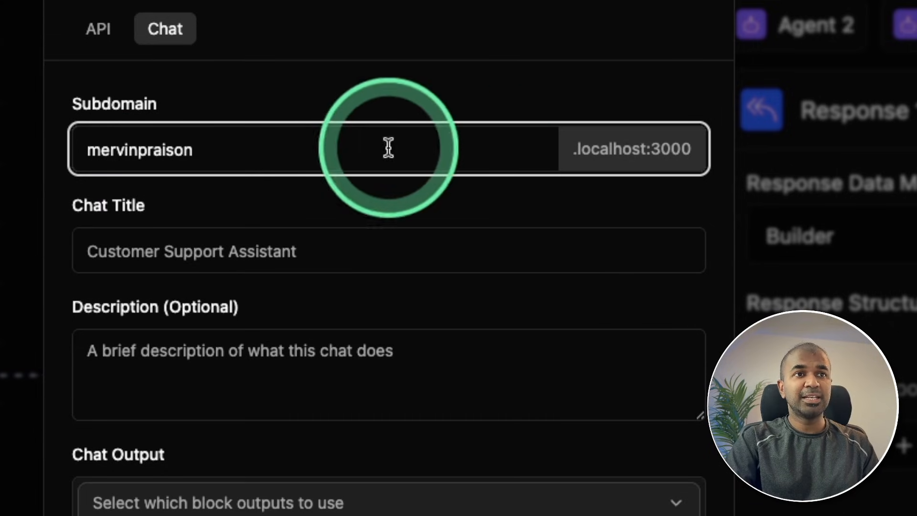
scroll(153, 177, down, 1)
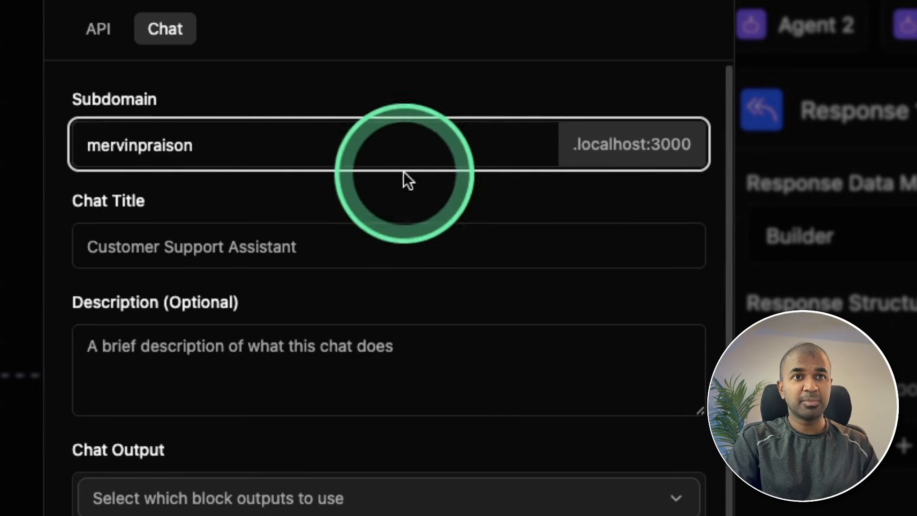
click(293, 235)
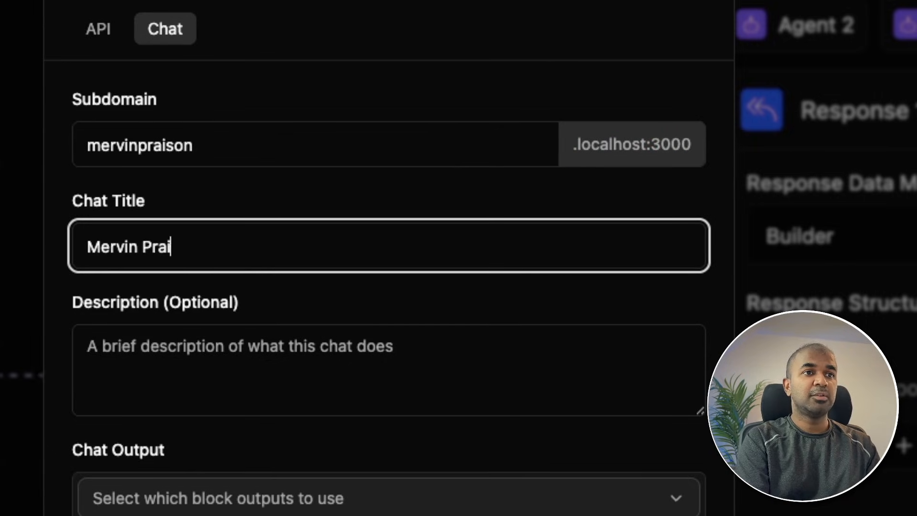
text(Mervin Praison Blog W)
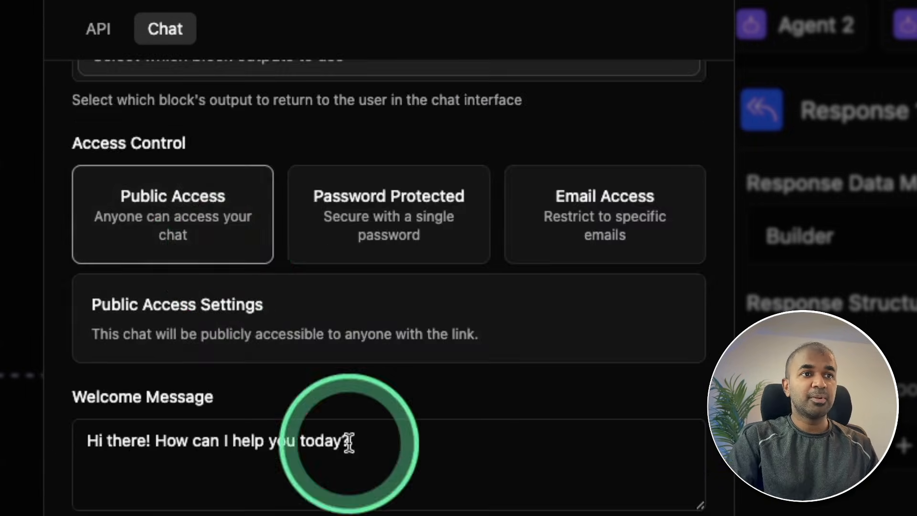
Use Response 1's data as the chat output and deploy the chat with public access.
click(347, 72)
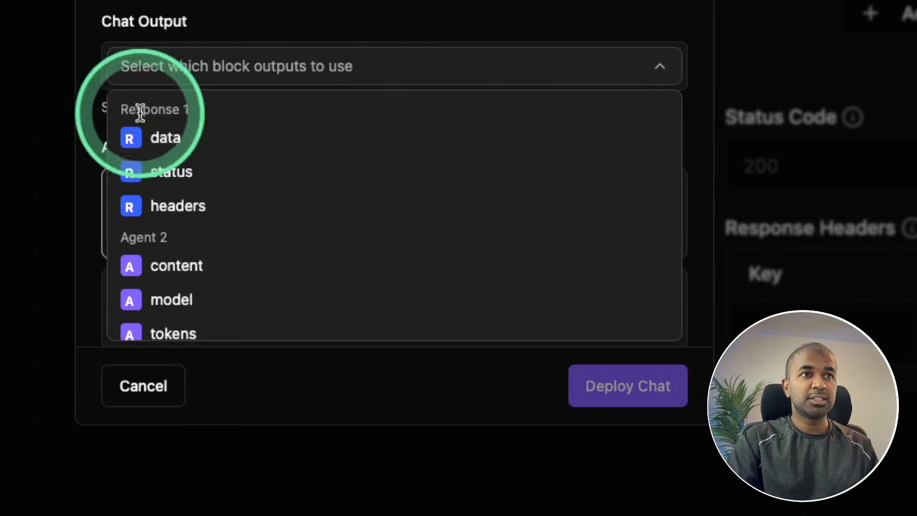
click(167, 141)
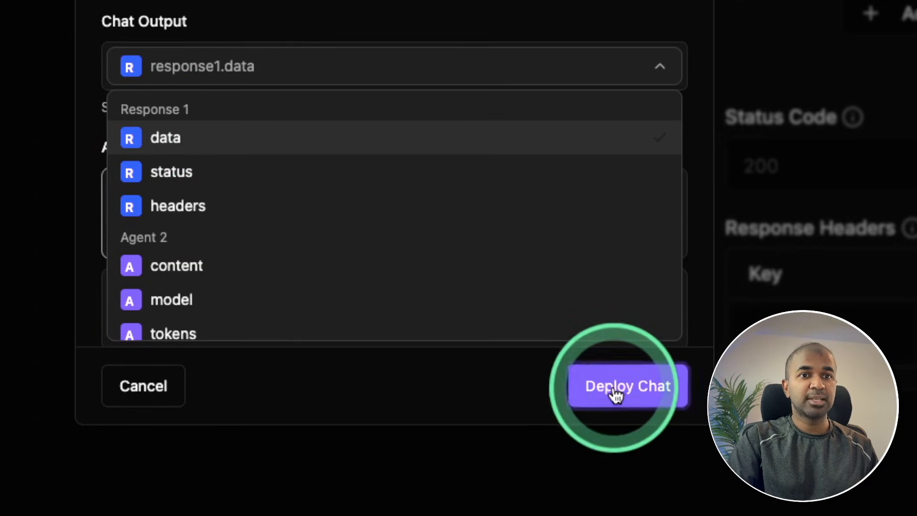
click(615, 387)
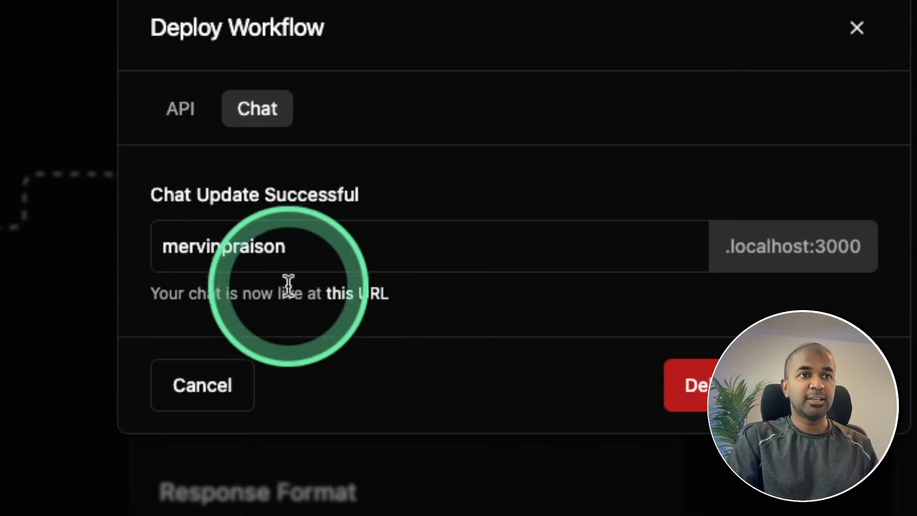
Open the deployed chat at its live URL and send the message "Future of AI".
click(366, 300)
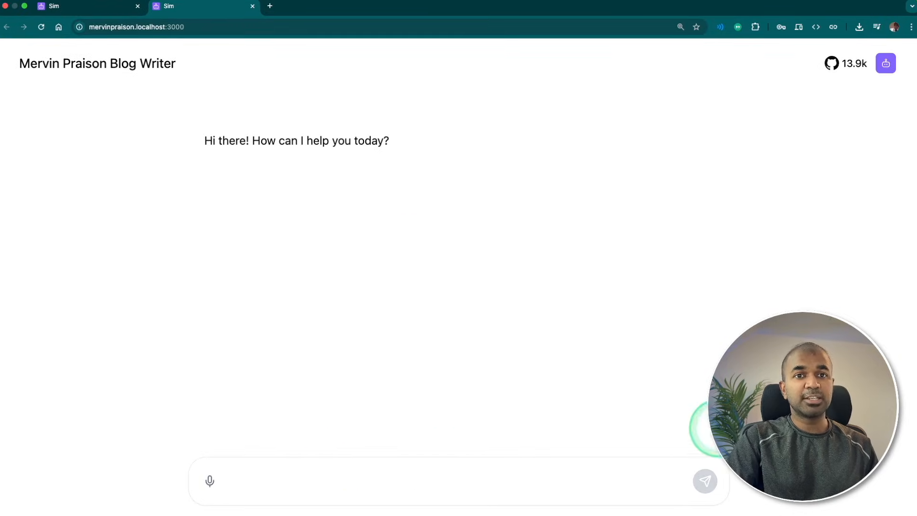
key(Return)
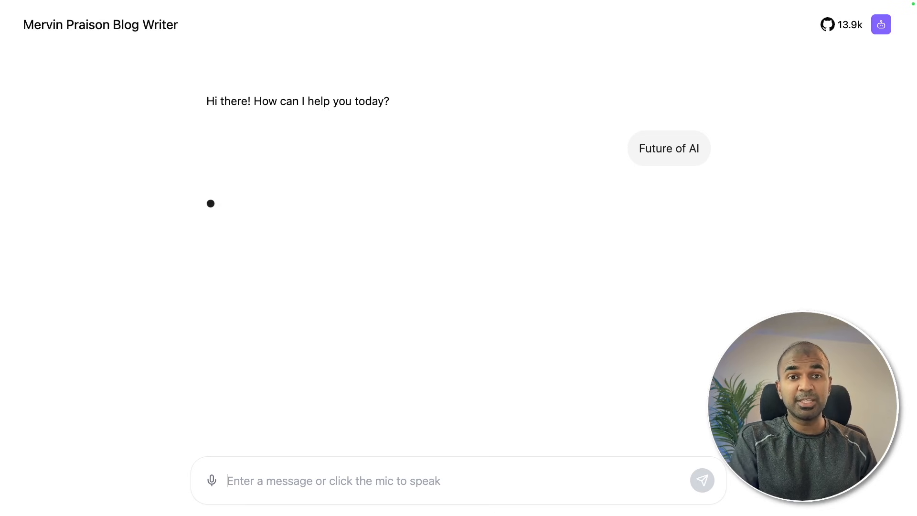
click(402, 212)
scroll(404, 252, down, 6)
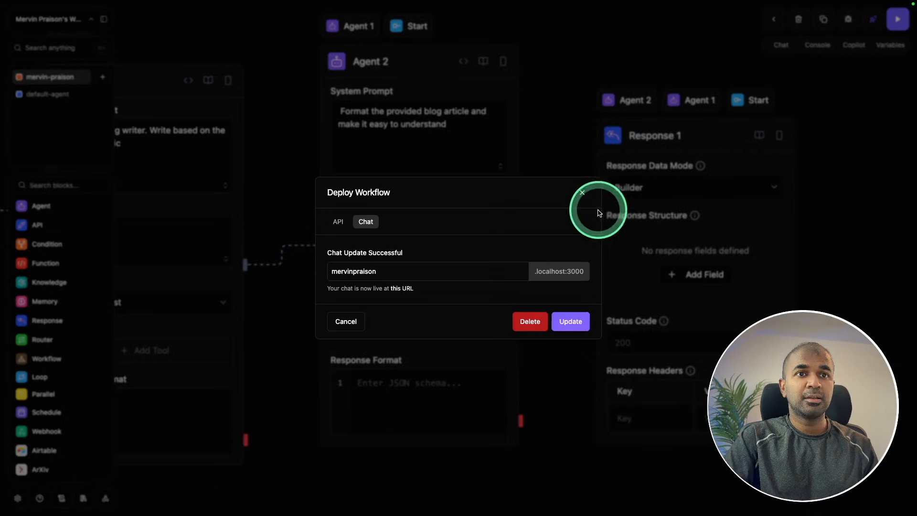
Leave the deployment dialog, examine the settings for creating a knowledge base on the Knowledge page, and close the form without creating one.
click(582, 193)
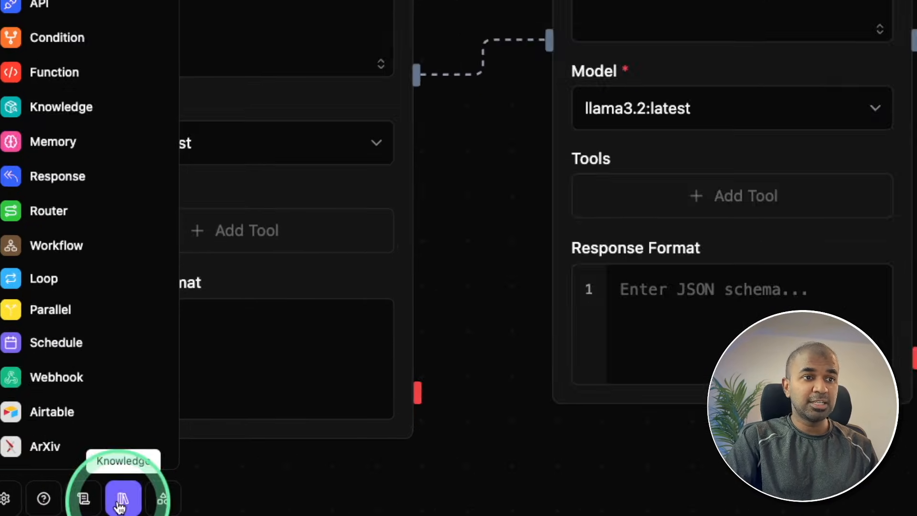
click(111, 499)
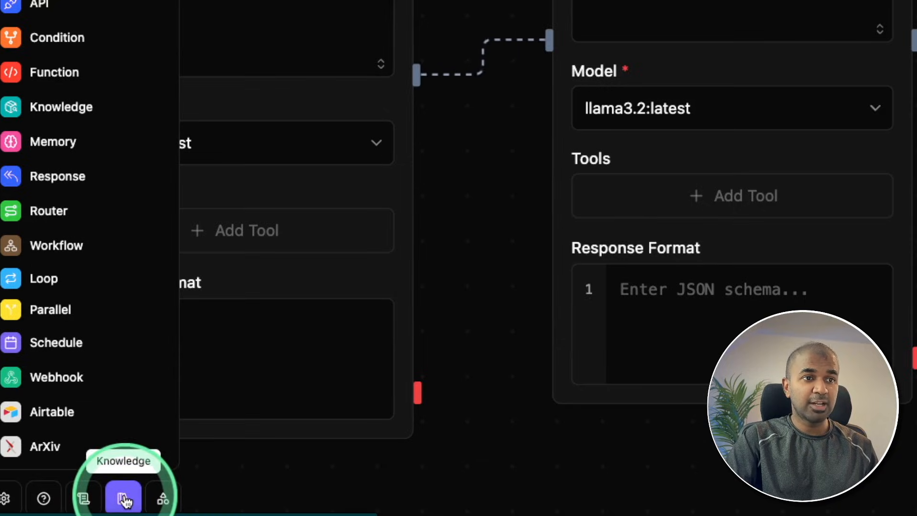
click(125, 498)
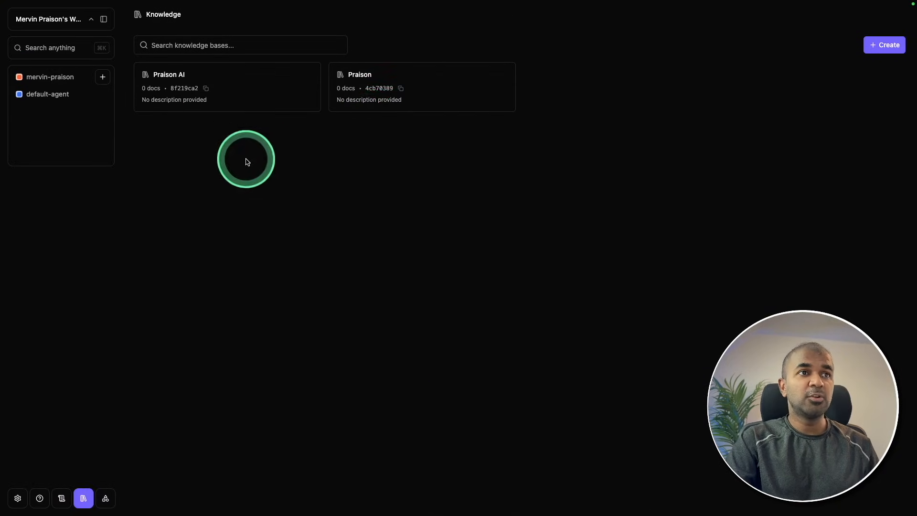
click(883, 45)
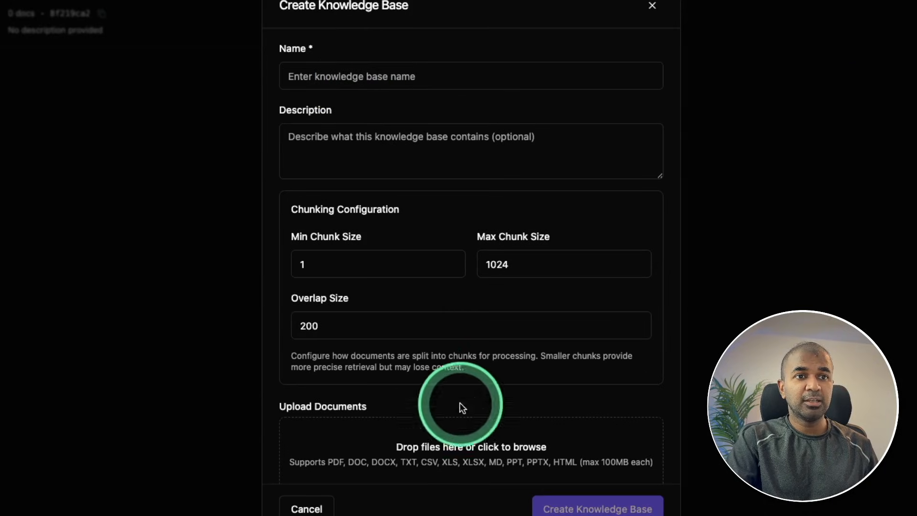
scroll(461, 451, down, 1)
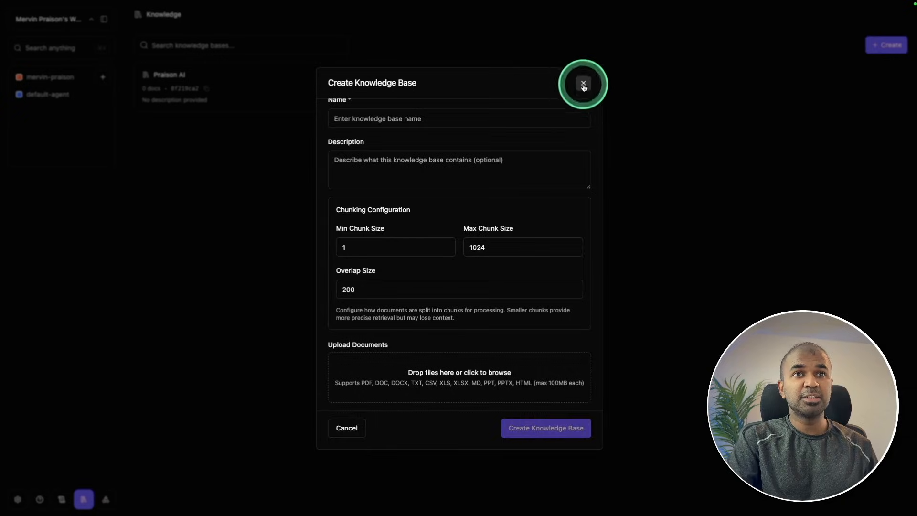
click(583, 84)
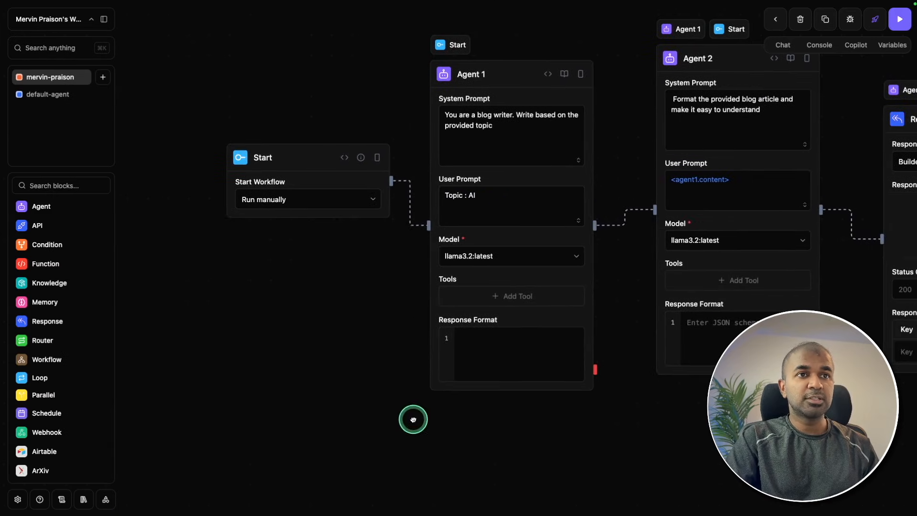
Add a Knowledge block to the workflow and place it below the Start block.
click(29, 282)
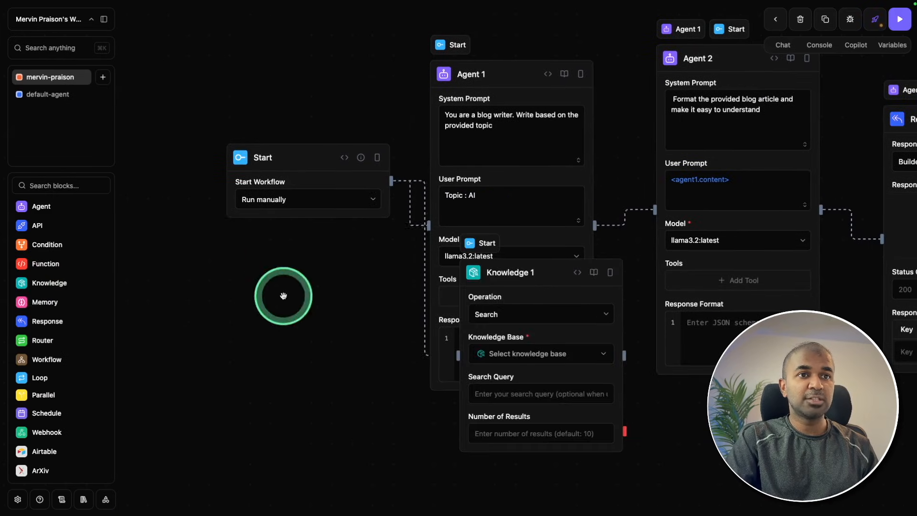
drag(518, 272, 261, 312)
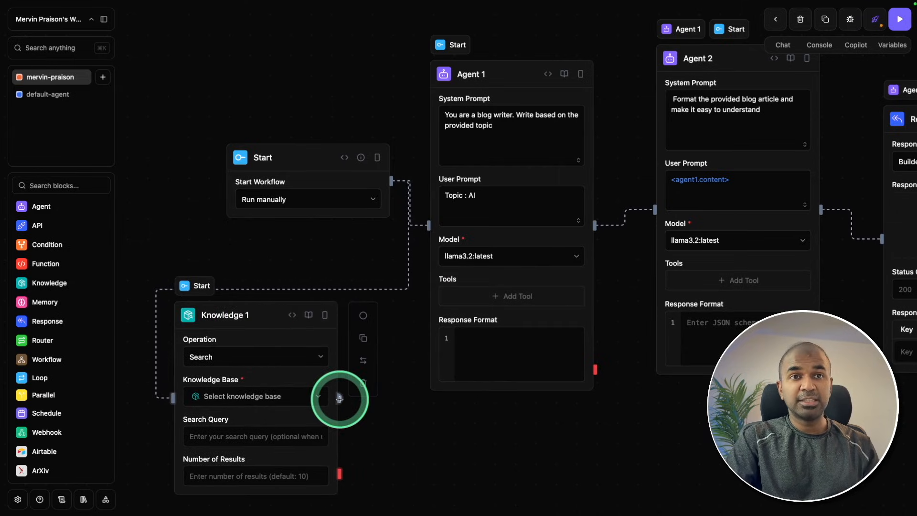